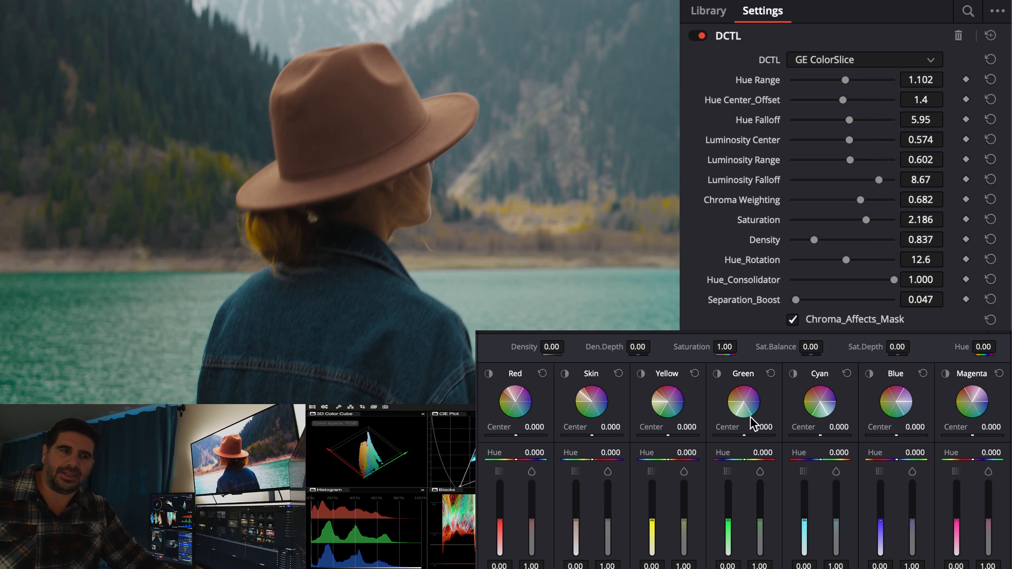
Step: Reset all GE ColorSlice DCTL parameters to their default values
left_click(856, 64)
left_click(849, 62)
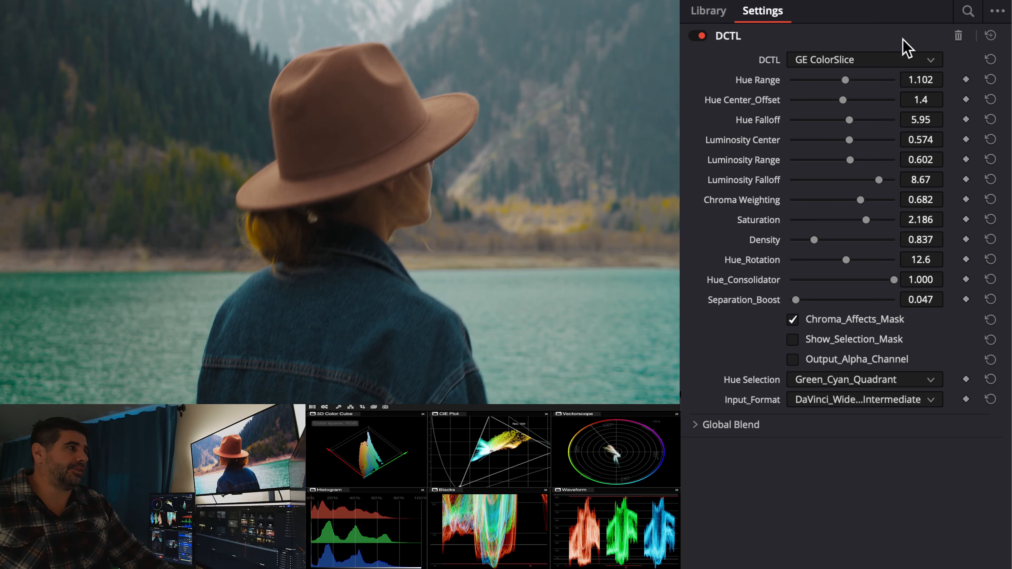
left_click(990, 35)
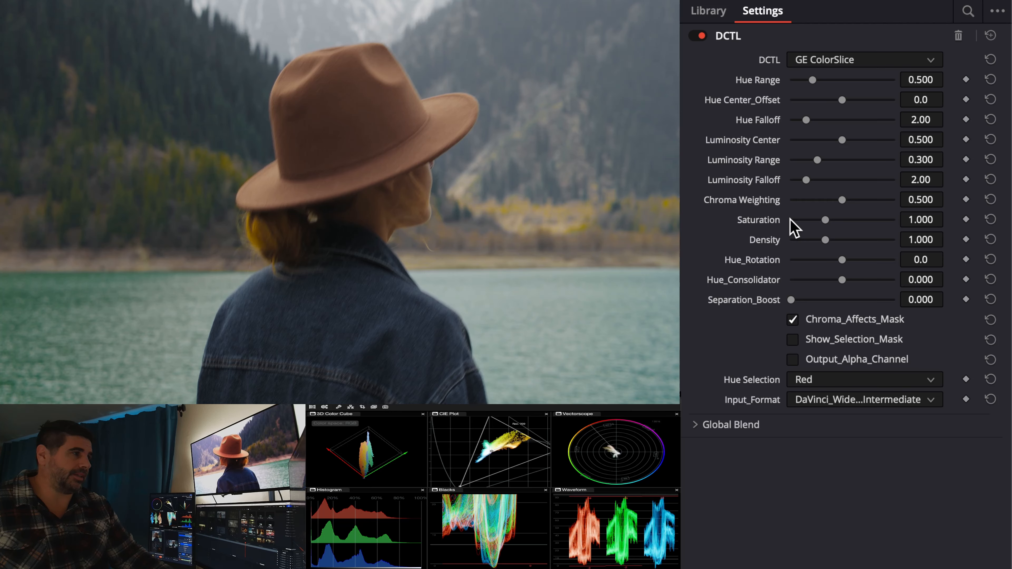
Step: Set Hue Selection to Green_Cyan_Quadrant and turn on the selection mask display
left_click(827, 383)
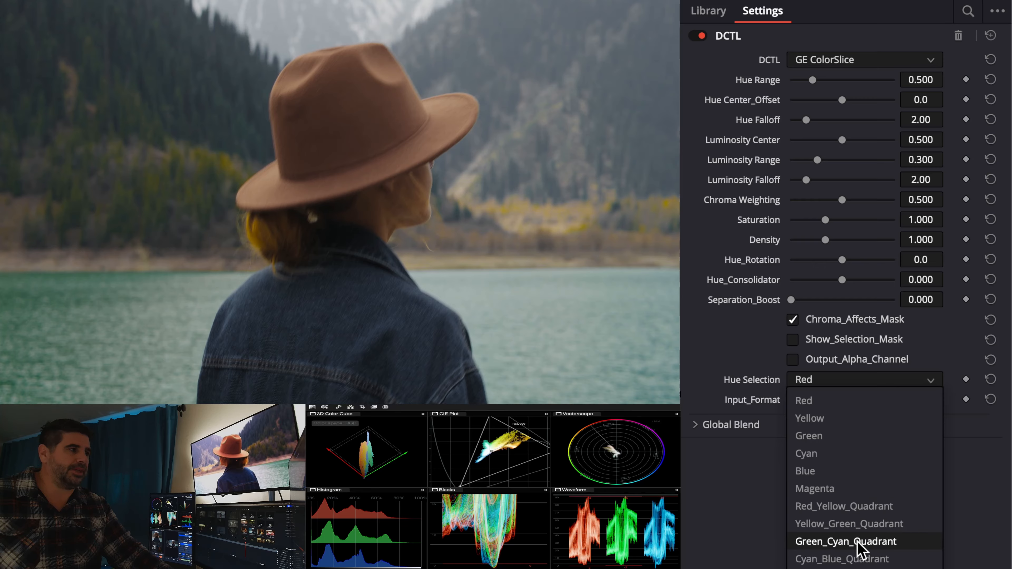
left_click(858, 550)
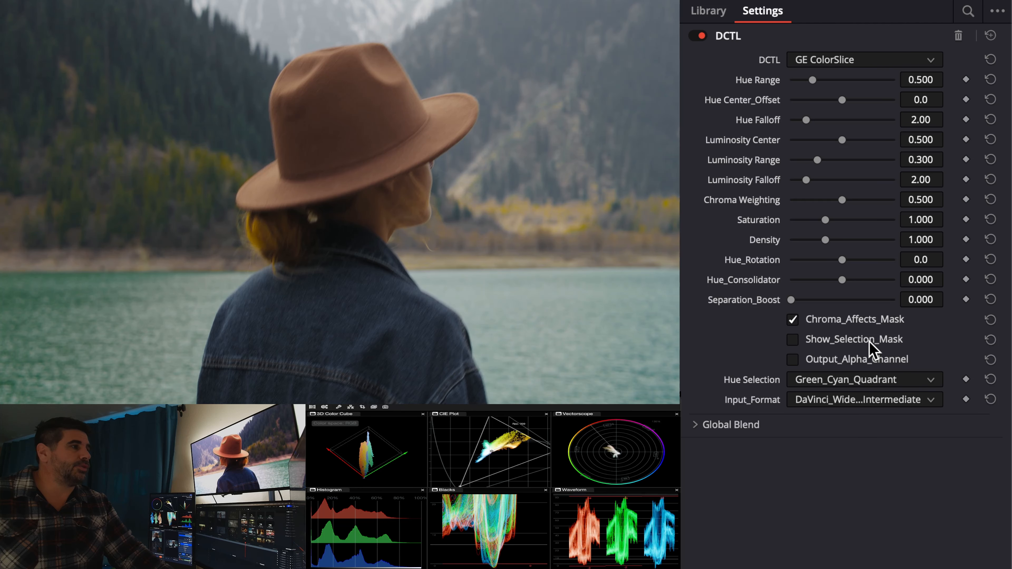
left_click(871, 347)
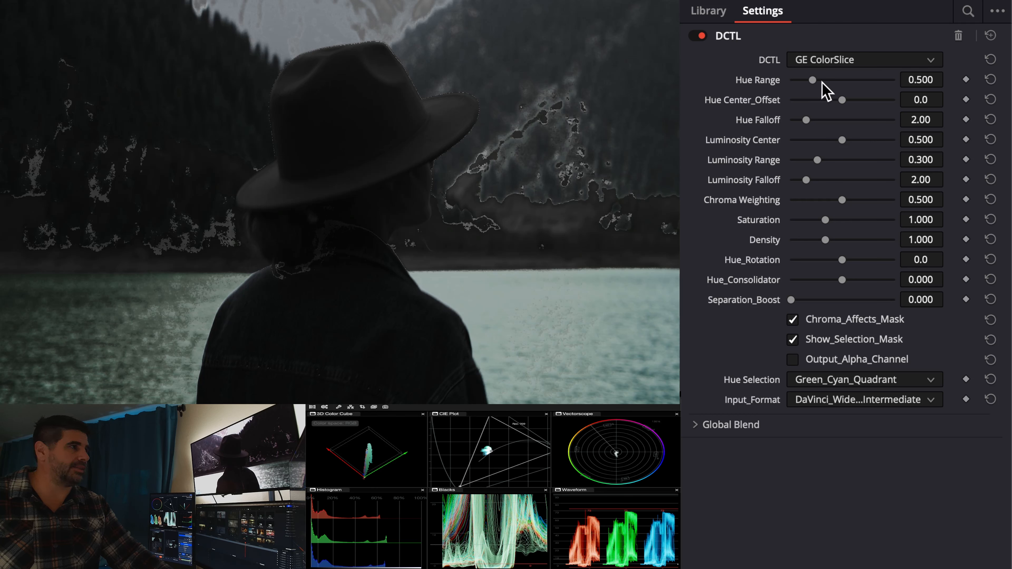
Step: Refine the hue selection with Hue Range about 1.116, Hue Center_Offset at its default 0.0 and Hue Falloff about 2.71
left_click_drag(813, 80, 771, 102)
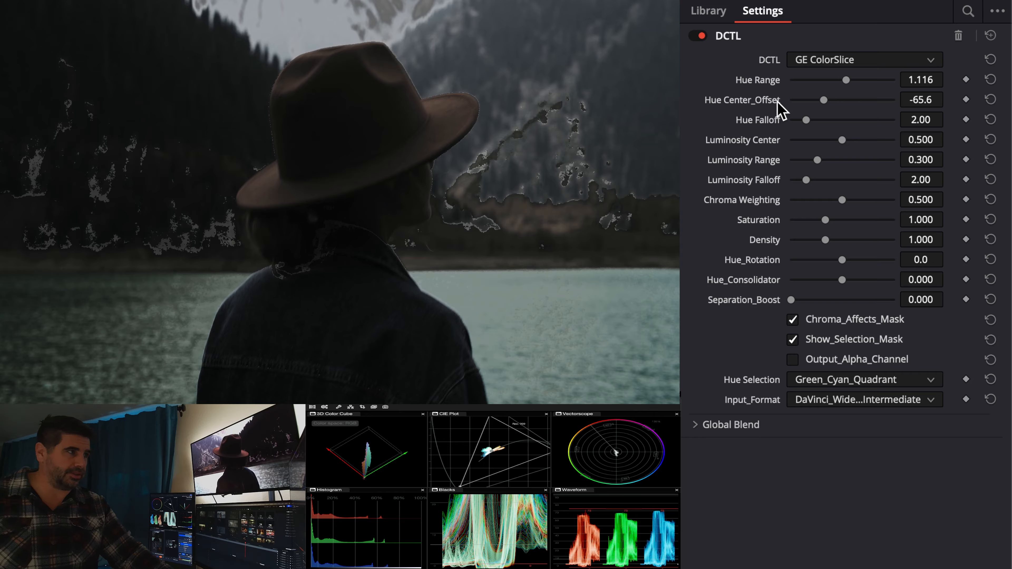
mouse_move(824, 100)
left_mouse_down()
mouse_move(842, 100)
mouse_move(779, 103)
mouse_move(904, 102)
mouse_move(710, 102)
mouse_move(924, 106)
mouse_move(815, 104)
mouse_move(832, 103)
left_mouse_up()
double_click(774, 104)
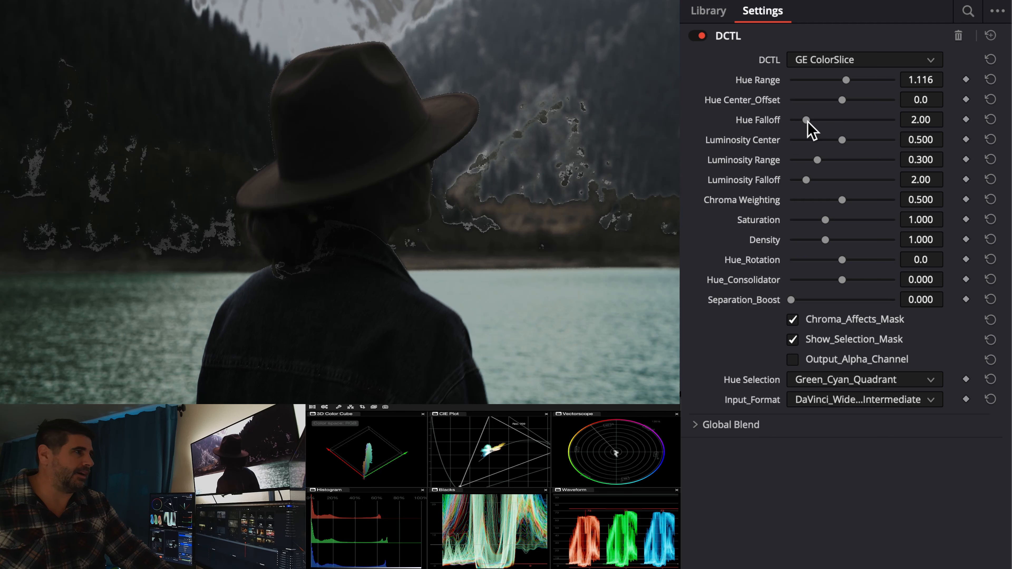
mouse_move(808, 121)
left_mouse_down()
mouse_move(841, 121)
mouse_move(808, 121)
left_mouse_up()
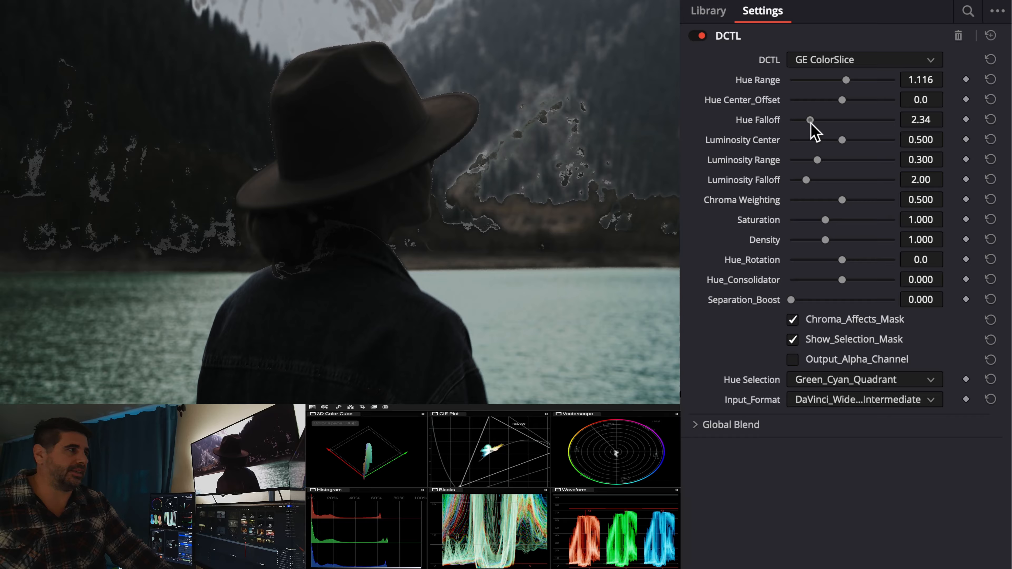
mouse_move(813, 120)
left_mouse_down()
mouse_move(798, 121)
mouse_move(814, 121)
left_mouse_up()
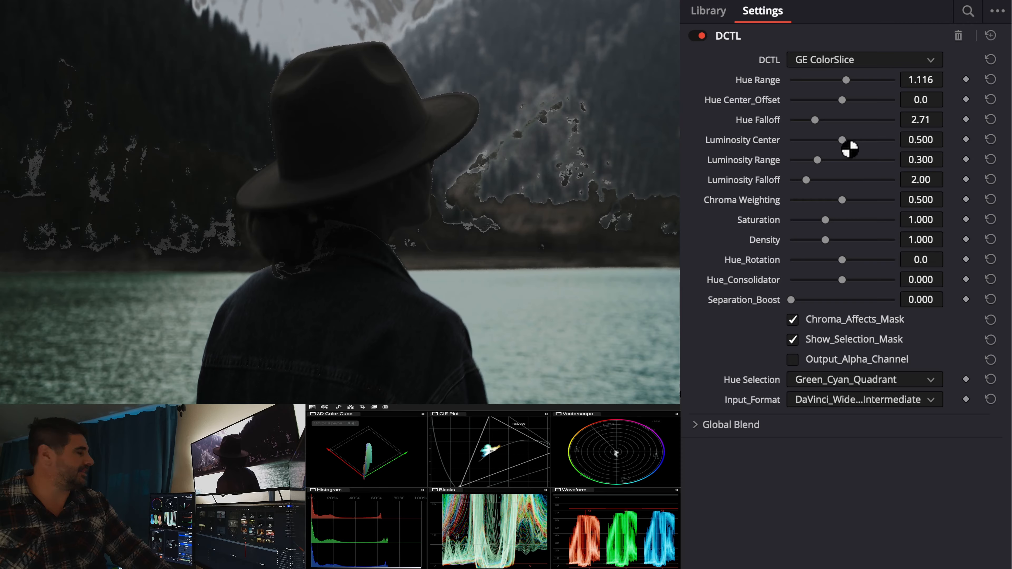
Step: Set Luminosity Center to about 0.388, Luminosity Range to about 0.426 and Luminosity Falloff to about 6.32
left_click_drag(841, 140, 855, 180)
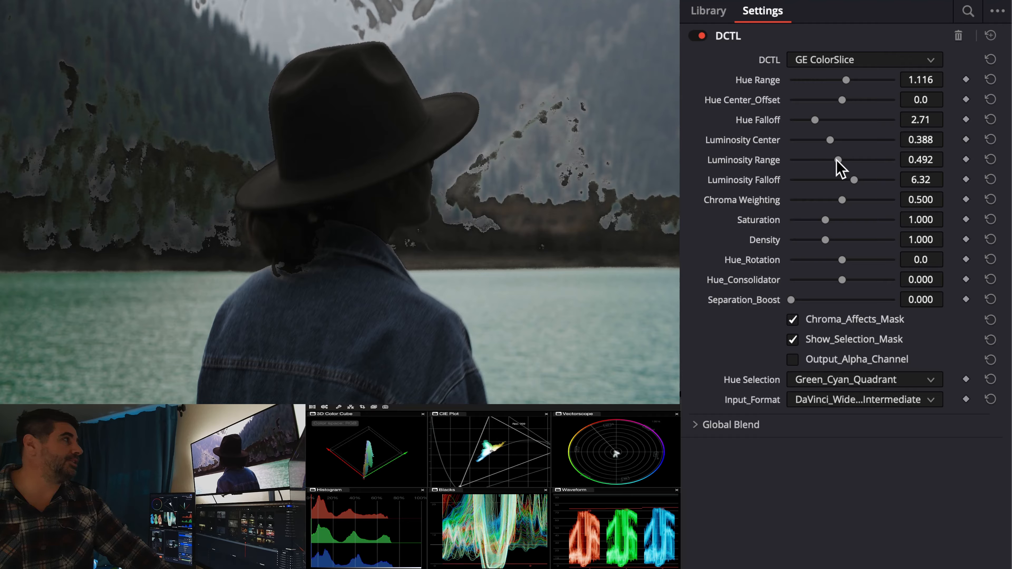
mouse_move(838, 160)
left_mouse_down()
mouse_move(820, 160)
mouse_move(830, 160)
left_mouse_up()
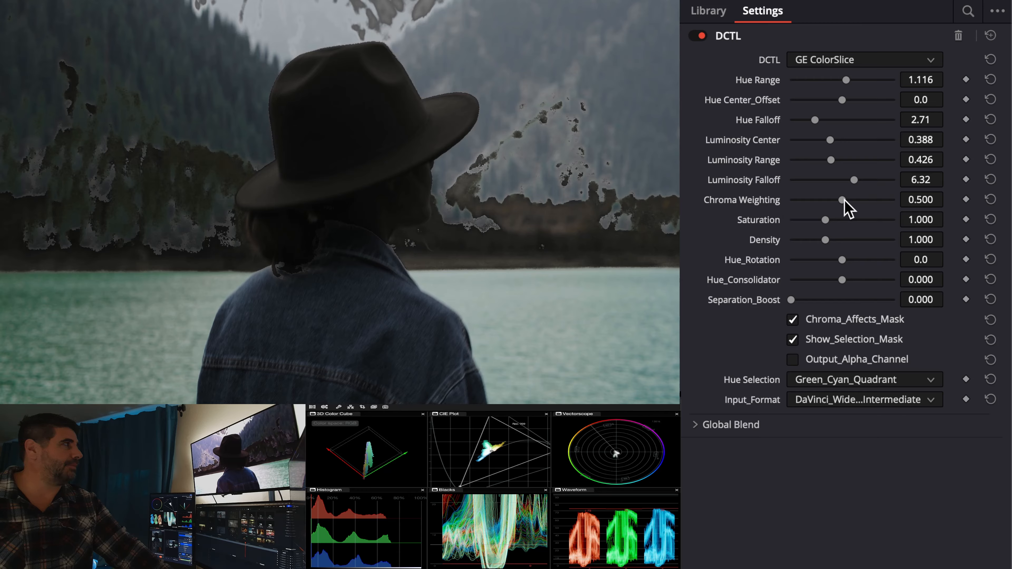
Step: Try lower Chroma Weighting values, including about 0.465, and reset the parameter to its default 0.500
mouse_move(844, 199)
left_mouse_down()
mouse_move(779, 220)
mouse_move(854, 215)
mouse_move(830, 202)
left_mouse_up()
double_click(766, 202)
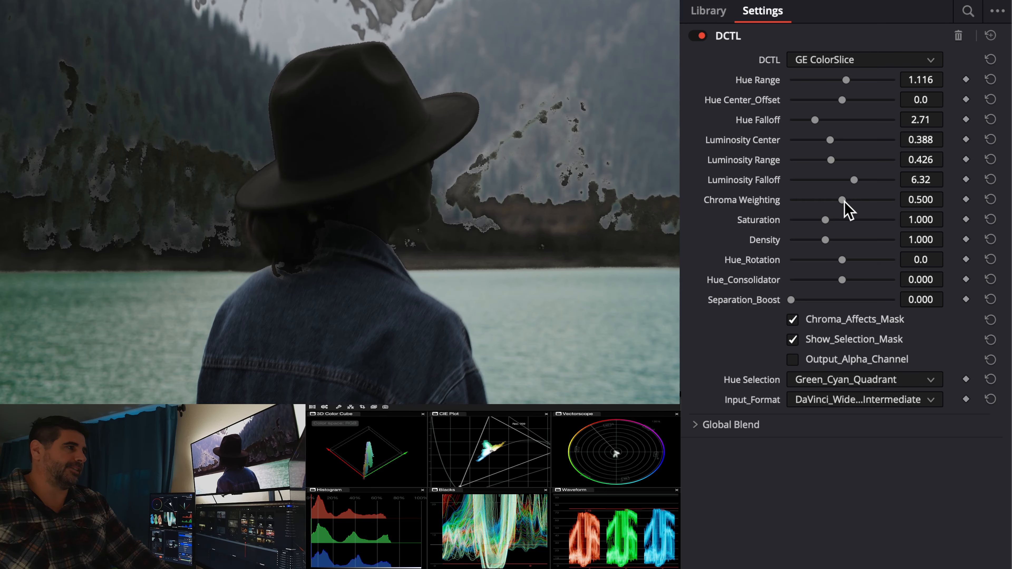
mouse_move(843, 201)
left_mouse_down()
mouse_move(853, 202)
mouse_move(834, 202)
mouse_move(860, 201)
mouse_move(785, 201)
mouse_move(837, 201)
left_mouse_up()
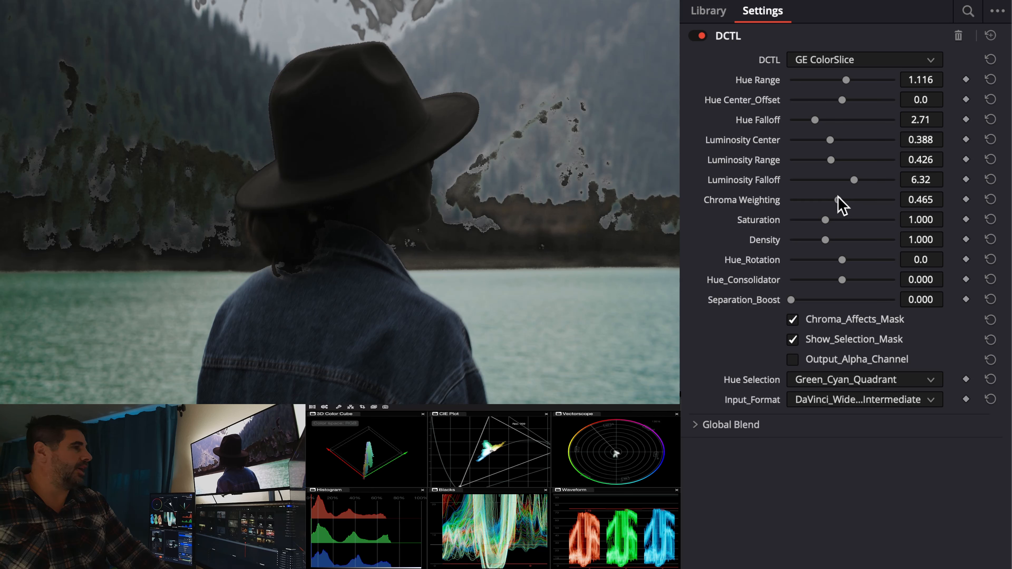
double_click(775, 200)
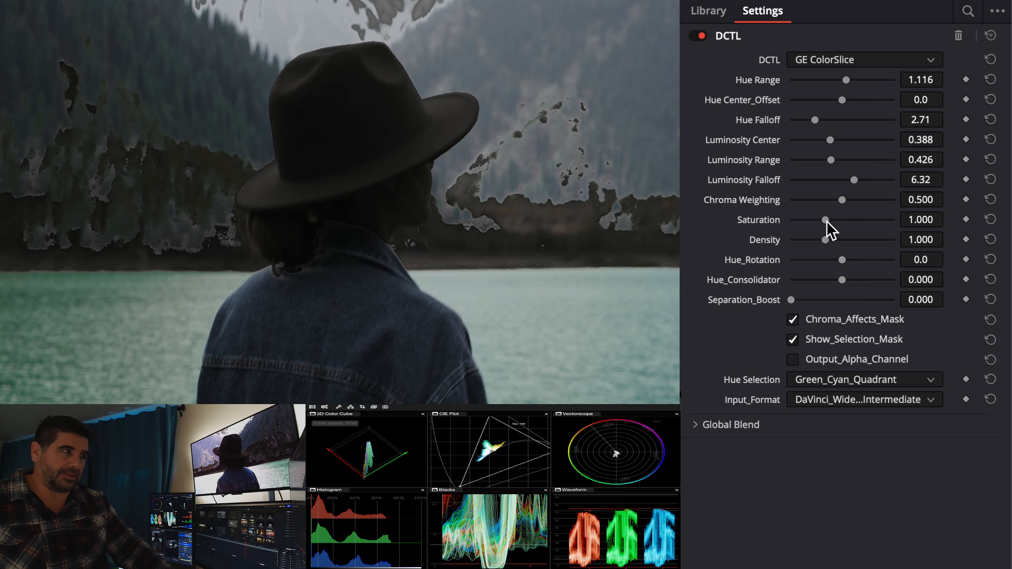
Step: Raise Saturation to about 2.349, test Chroma Weighting at 0.000 and bring it back to about 0.504
left_click_drag(826, 222, 872, 223)
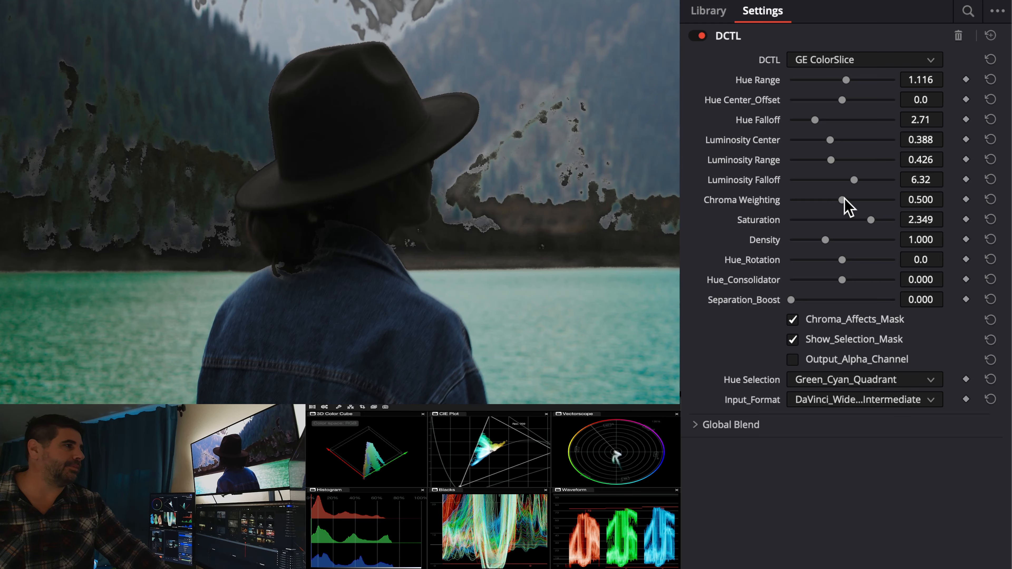
left_click_drag(842, 200, 780, 210)
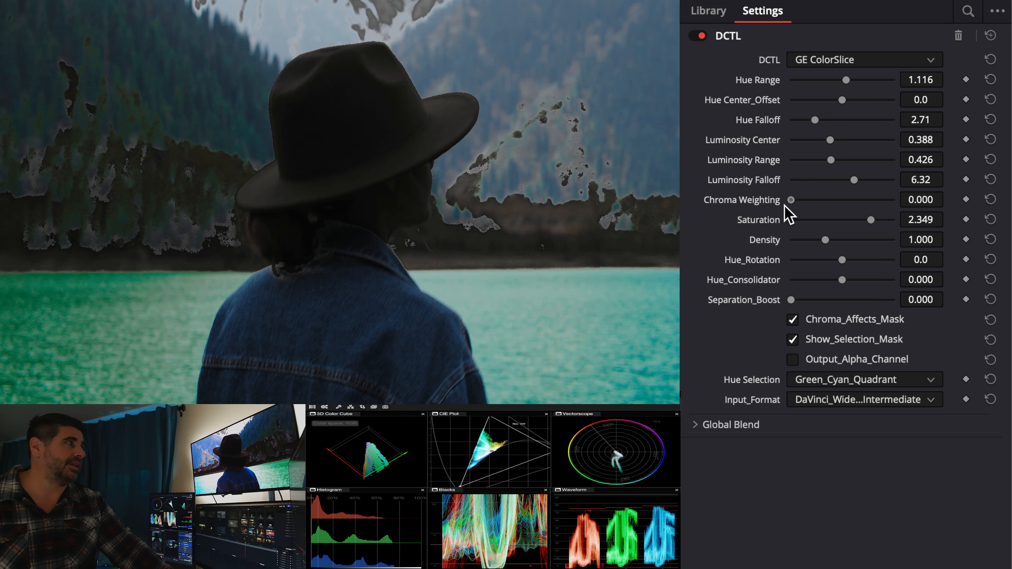
left_click_drag(791, 201, 843, 208)
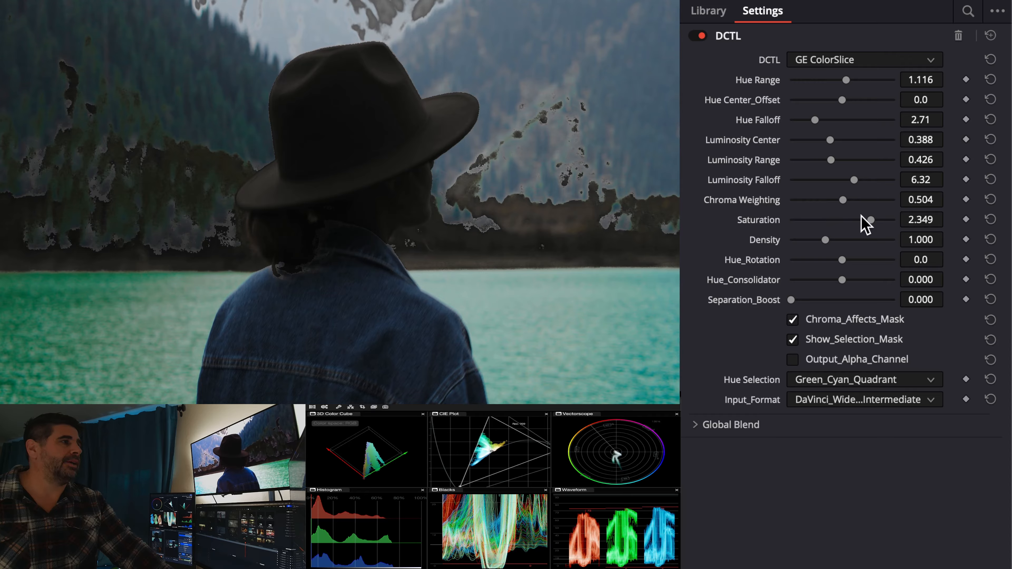
Step: Toggle Chroma_Affects_Mask off and on repeatedly to compare its effect on the image, leaving it enabled
left_click(837, 325)
left_click(835, 323)
left_click(833, 324)
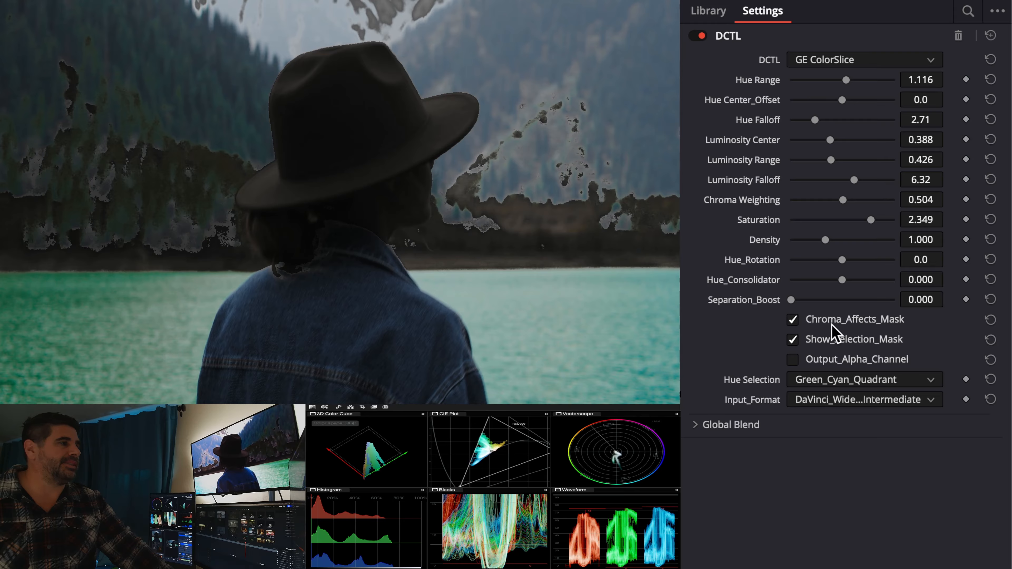
left_click(832, 324)
left_click(830, 323)
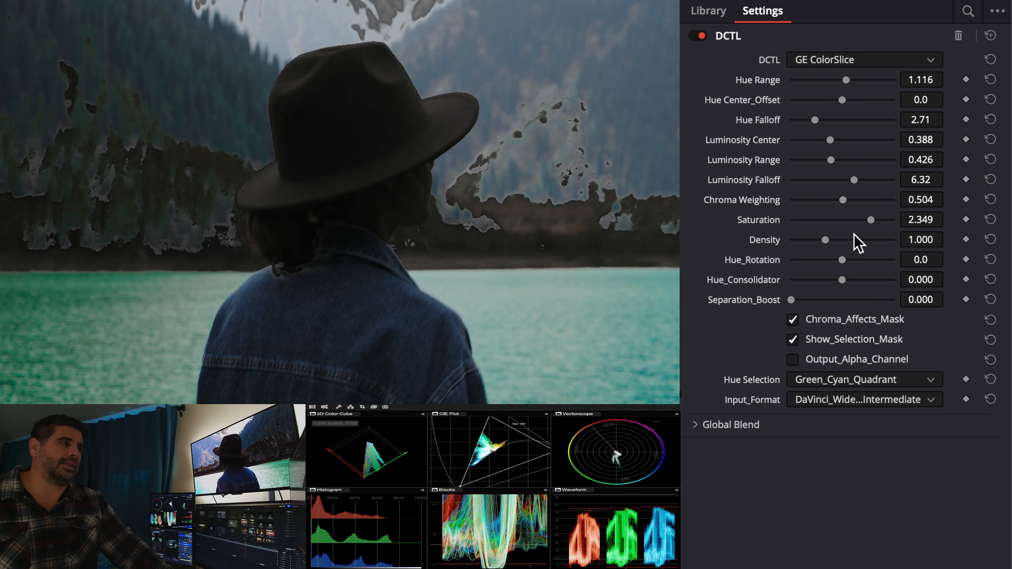
Step: Raise Saturation to about 2.884, test Chroma Weighting at 0.000 and settle it at about 0.535
left_click_drag(870, 224, 709, 204)
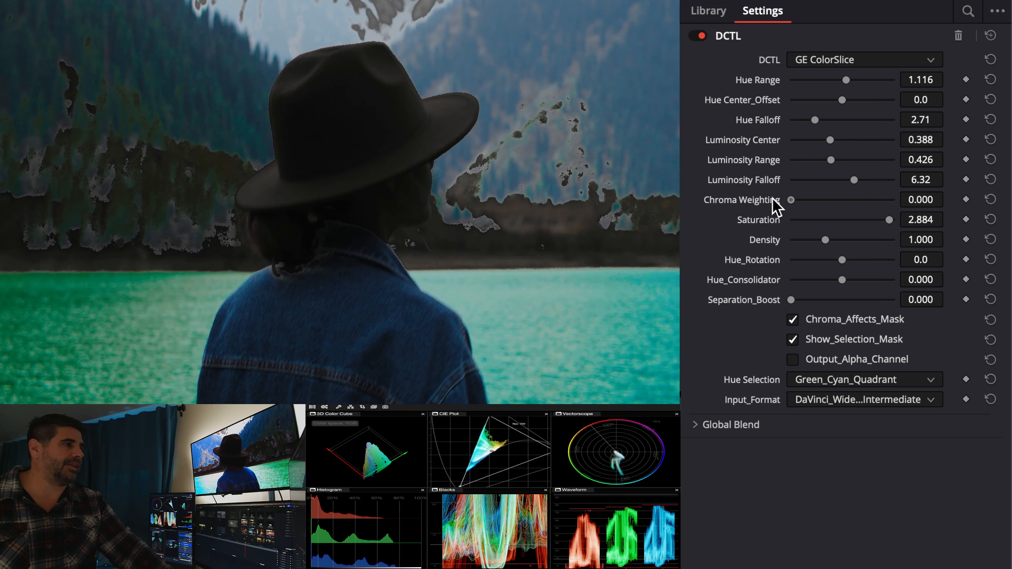
left_click_drag(789, 201, 839, 203)
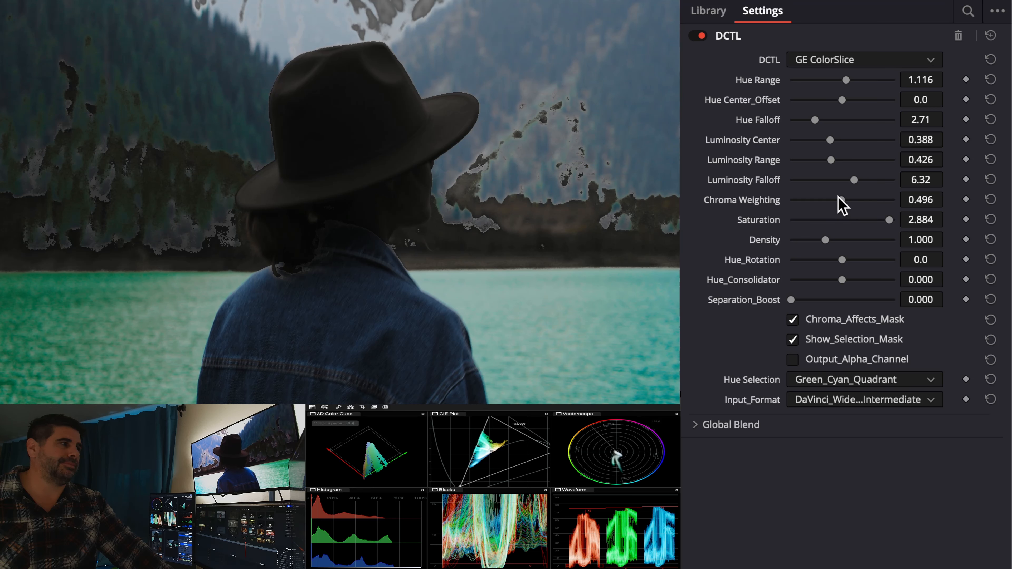
left_click_drag(840, 202, 845, 202)
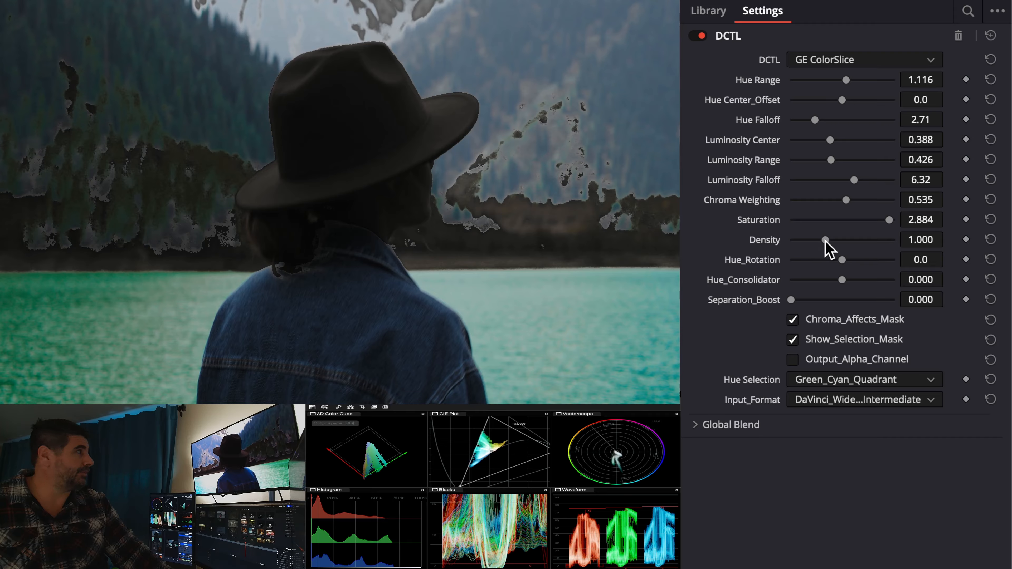
Step: Set Density to about 1.058, Hue_Rotation to about -79.5 and Hue_Consolidator to about 0.581 after trying both of its extremes
left_click_drag(825, 241, 830, 287)
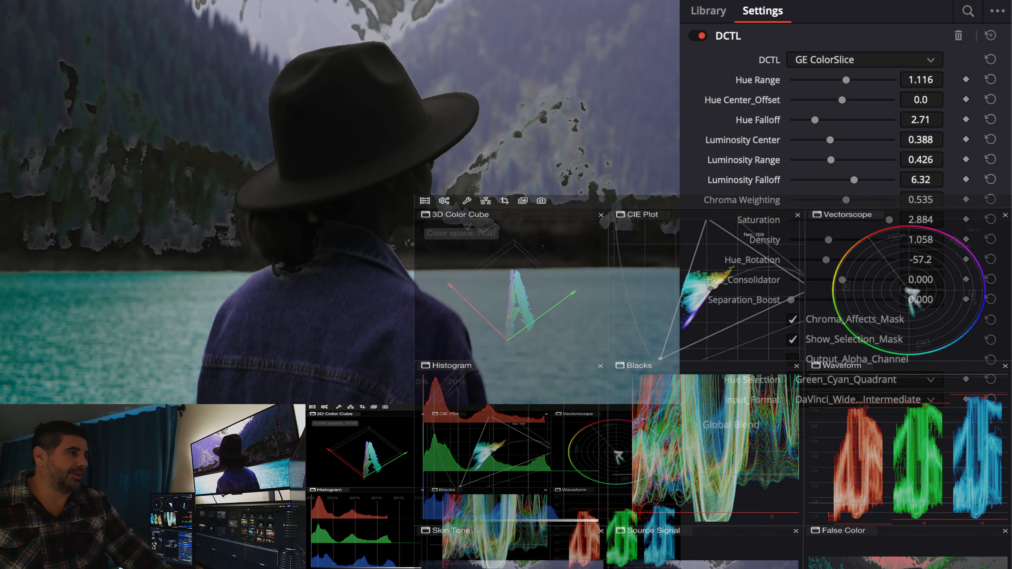
mouse_move(824, 261)
left_mouse_down()
mouse_move(885, 260)
mouse_move(777, 261)
mouse_move(809, 263)
left_mouse_up()
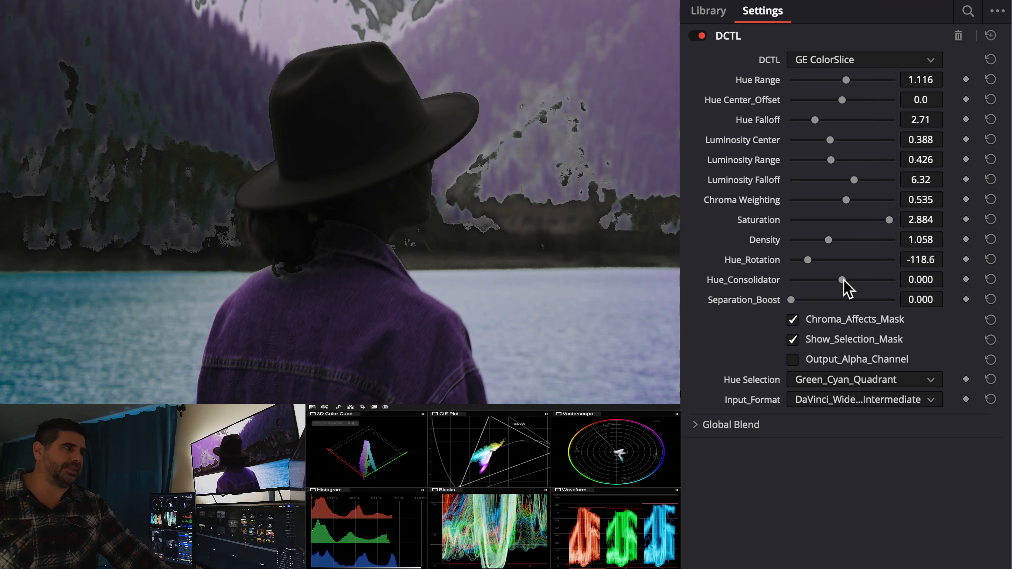
left_click_drag(843, 280, 797, 296)
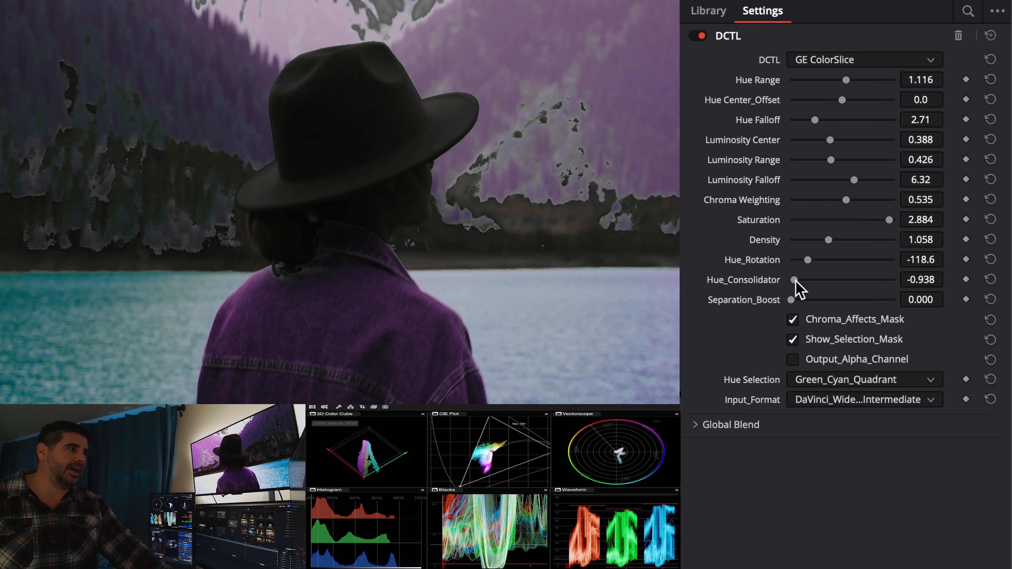
left_click_drag(796, 282, 882, 284)
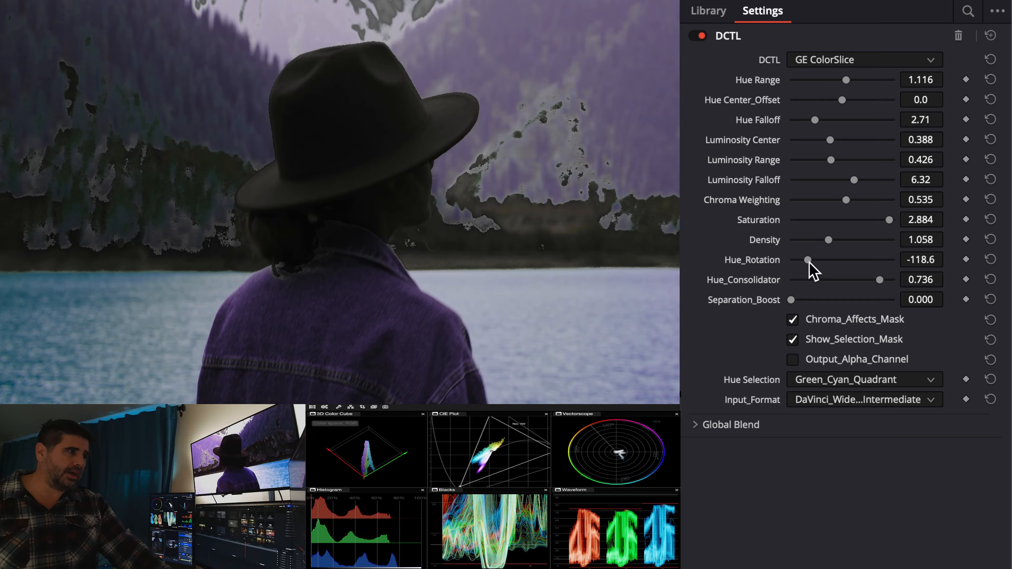
mouse_move(875, 279)
left_mouse_down()
mouse_move(818, 274)
mouse_move(871, 280)
left_mouse_up()
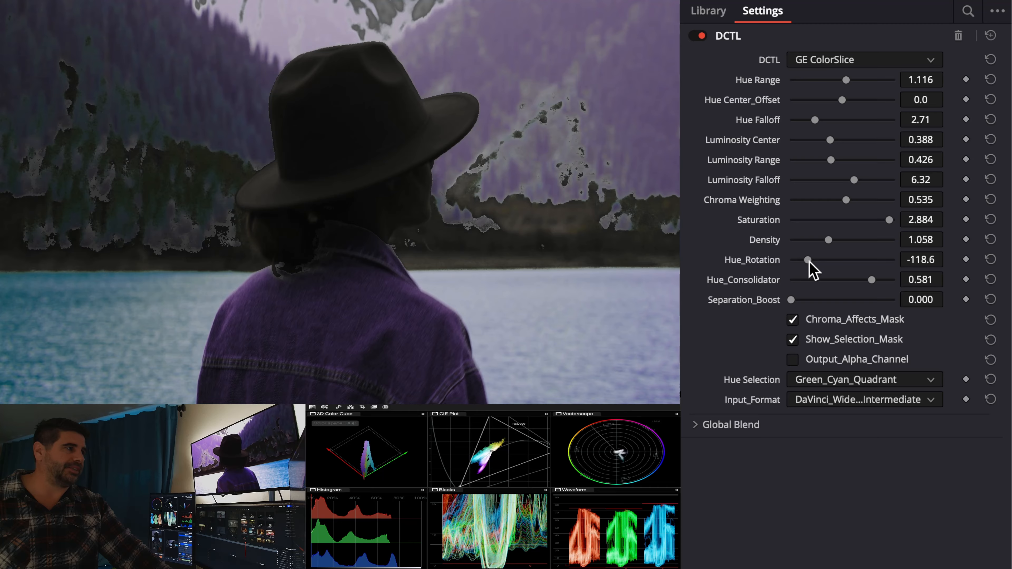
mouse_move(809, 261)
left_mouse_down()
mouse_move(834, 264)
mouse_move(821, 266)
left_mouse_up()
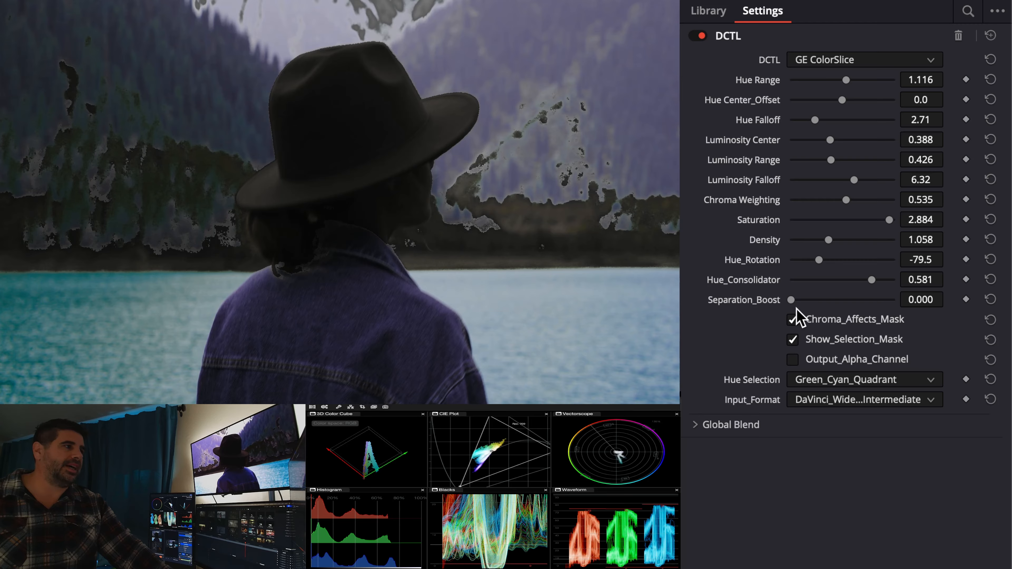
Step: Hide the selection mask and toggle the grade off and on to compare before and after
left_click(812, 339)
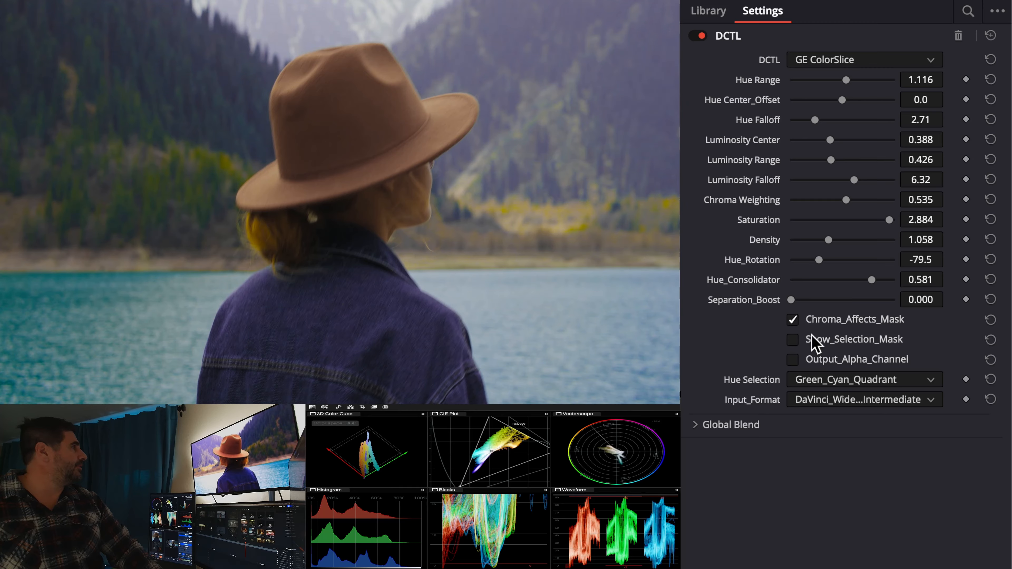
key("super+d")
key("super+d")
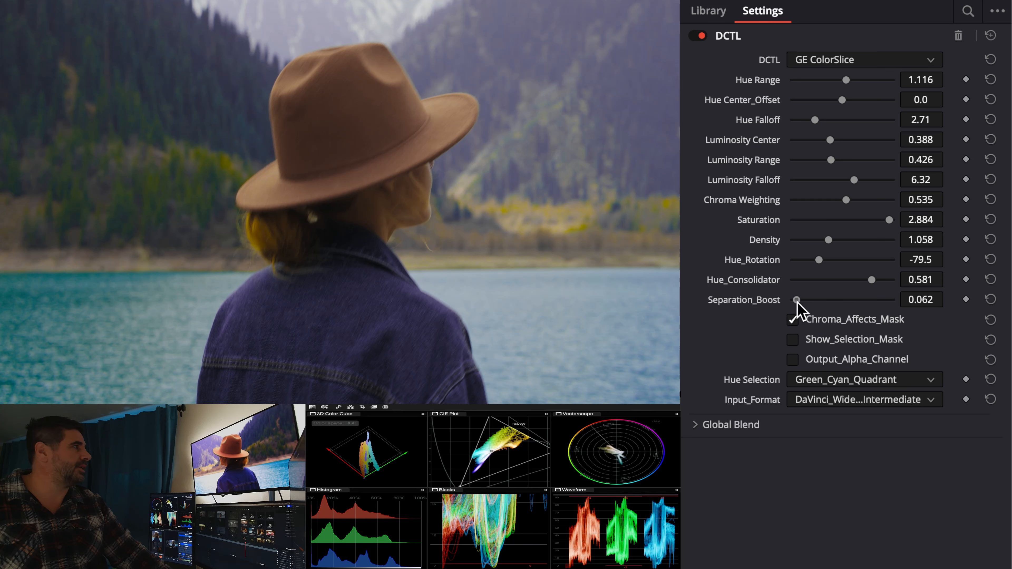
Step: Set Saturation to about 2.535 and Chroma Weighting to about 0.527 while trying Separation_Boost at about 0.403 and returning it to 0.000
left_click_drag(798, 304, 832, 299)
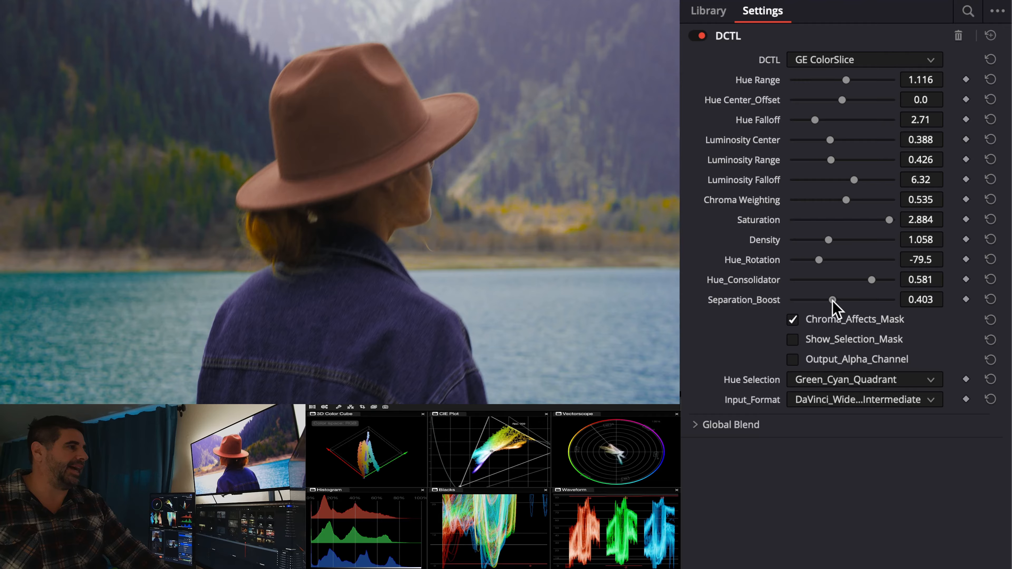
left_click_drag(886, 217, 845, 202)
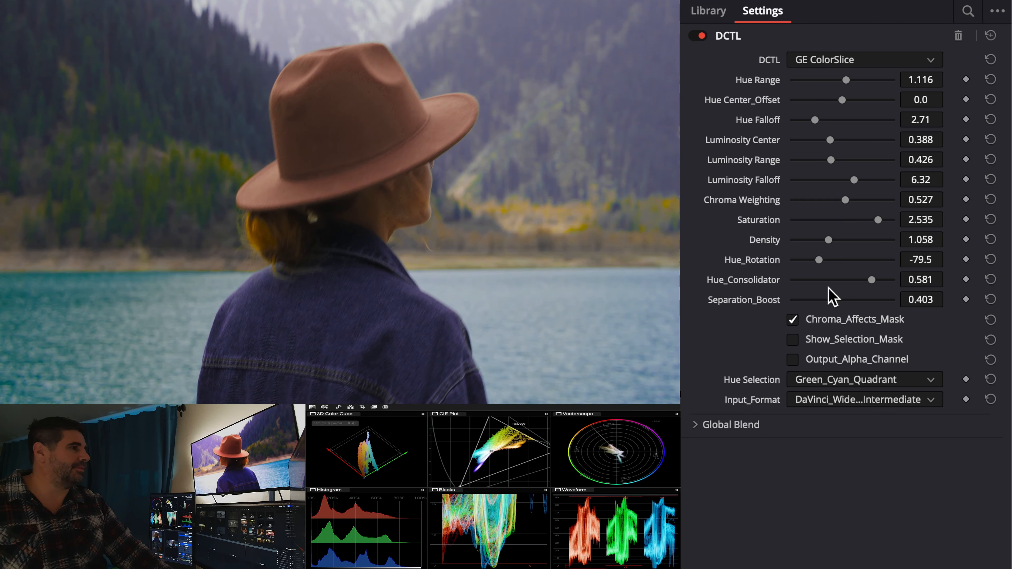
left_click(825, 322)
left_click_drag(835, 302, 760, 300)
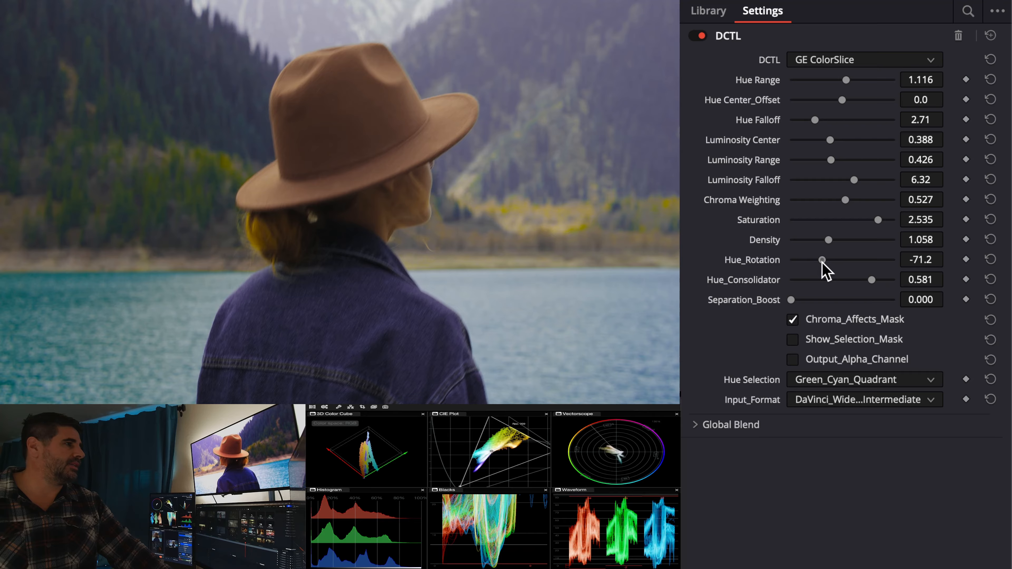
Step: Set Hue_Rotation to about -101.9, Density to about 0.919, Luminosity Center to about 0.163 and Luminosity Range to about 0.322
left_click_drag(822, 263, 819, 241)
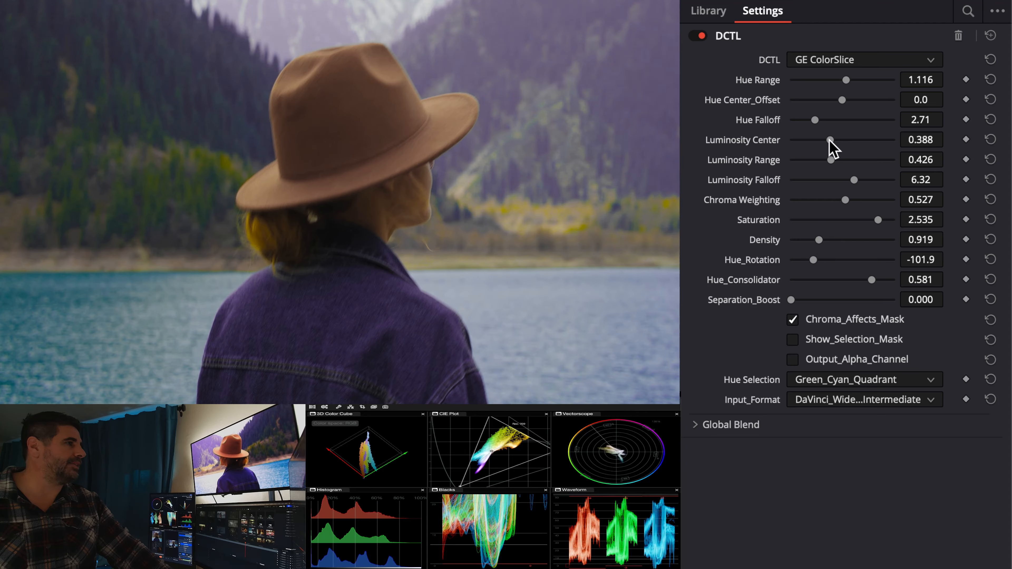
left_click_drag(830, 138, 820, 164)
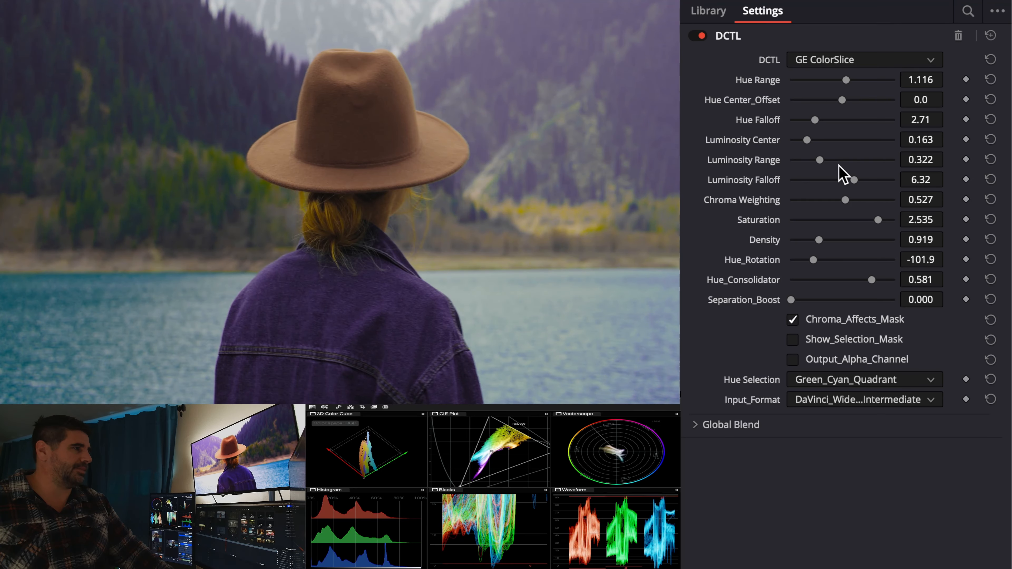
Step: With the selection mask shown, set Luminosity Center to about 0.395 and Luminosity Range to about 0.286, and hide the mask again
left_click(865, 342)
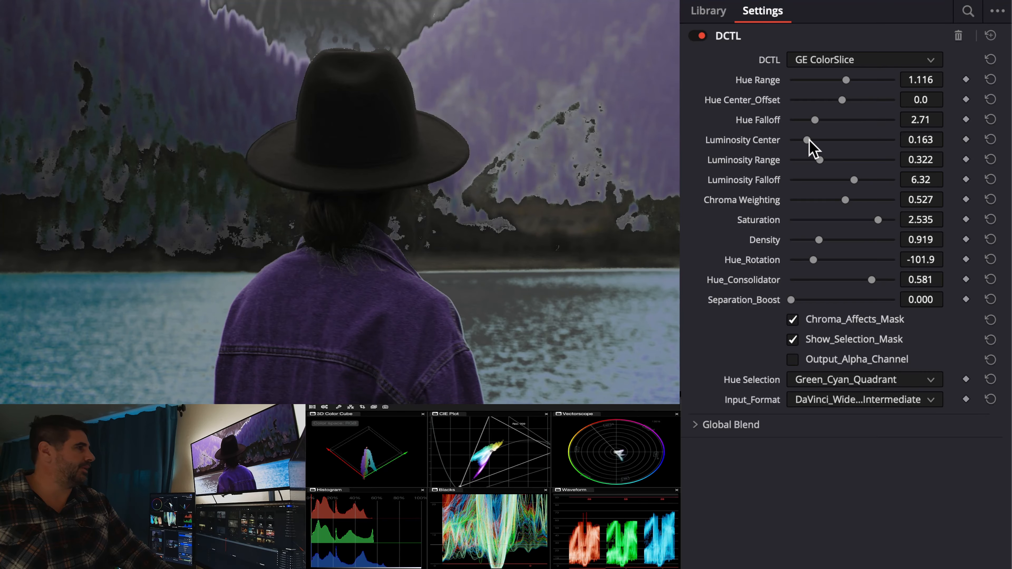
mouse_move(810, 142)
left_mouse_down()
mouse_move(835, 143)
mouse_move(817, 160)
left_mouse_up()
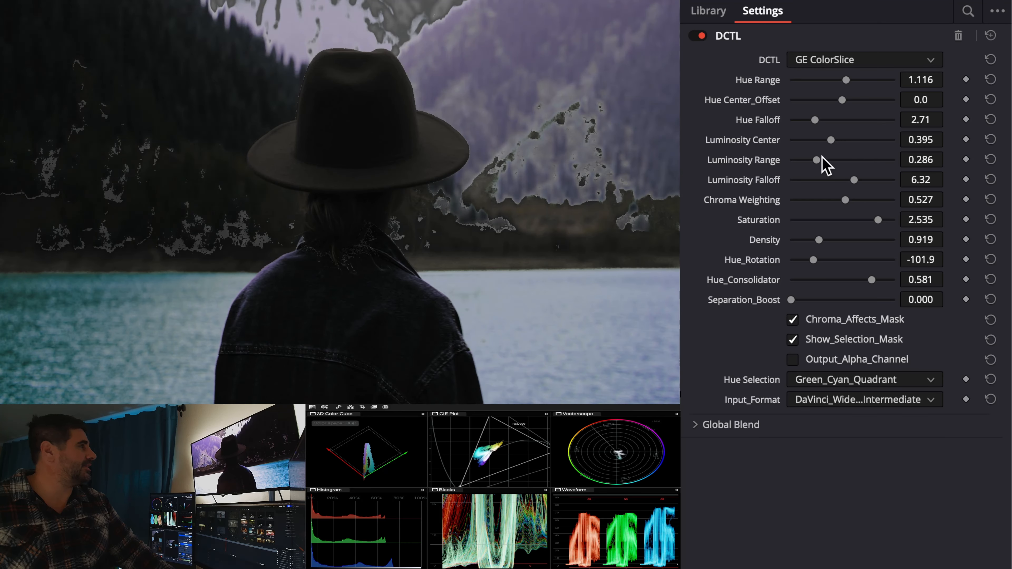
left_click(846, 338)
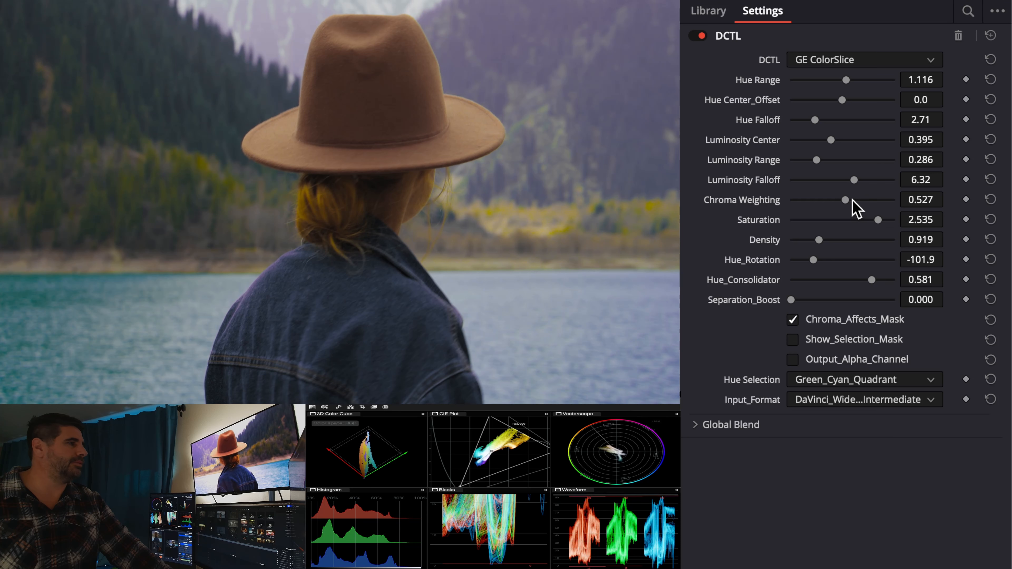
Step: Set Chroma Weighting to about 0.659, Hue_Rotation to about -124.2 and Separation_Boost to about 0.279, playing the clip to check the result
mouse_move(849, 200)
left_mouse_down()
mouse_move(773, 208)
mouse_move(859, 204)
left_mouse_up()
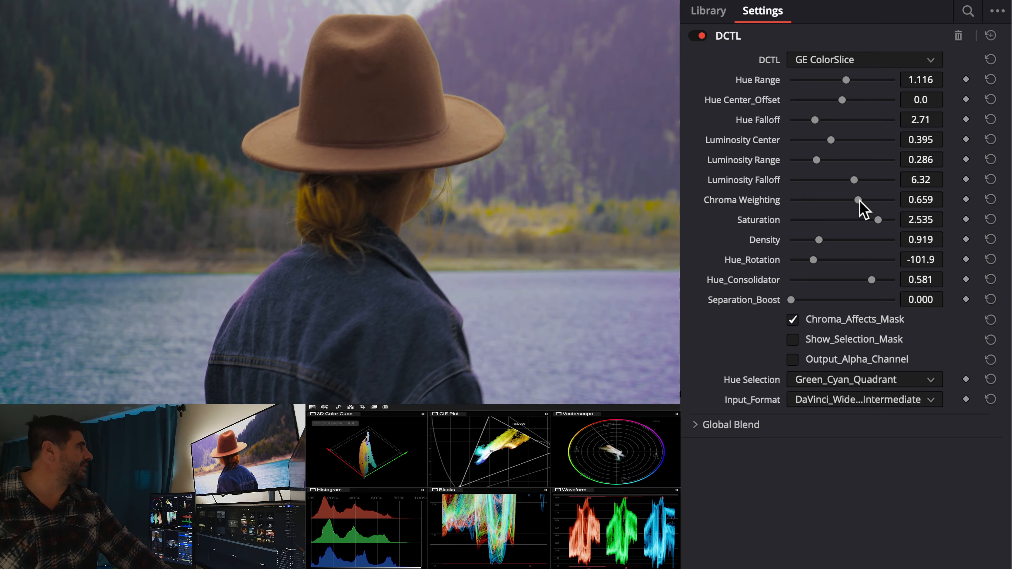
key("space")
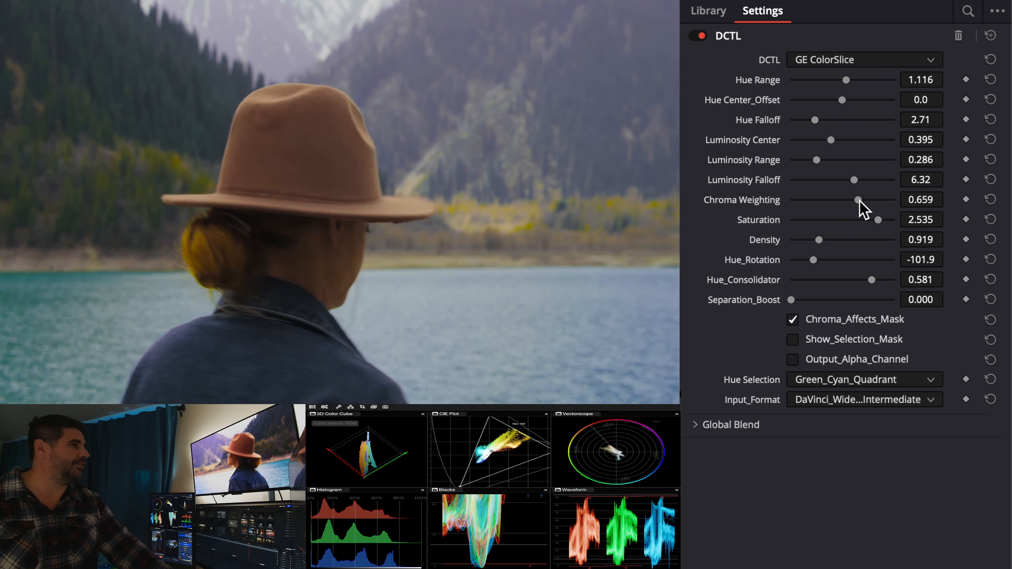
mouse_move(813, 260)
left_mouse_down()
mouse_move(825, 260)
mouse_move(807, 252)
left_mouse_up()
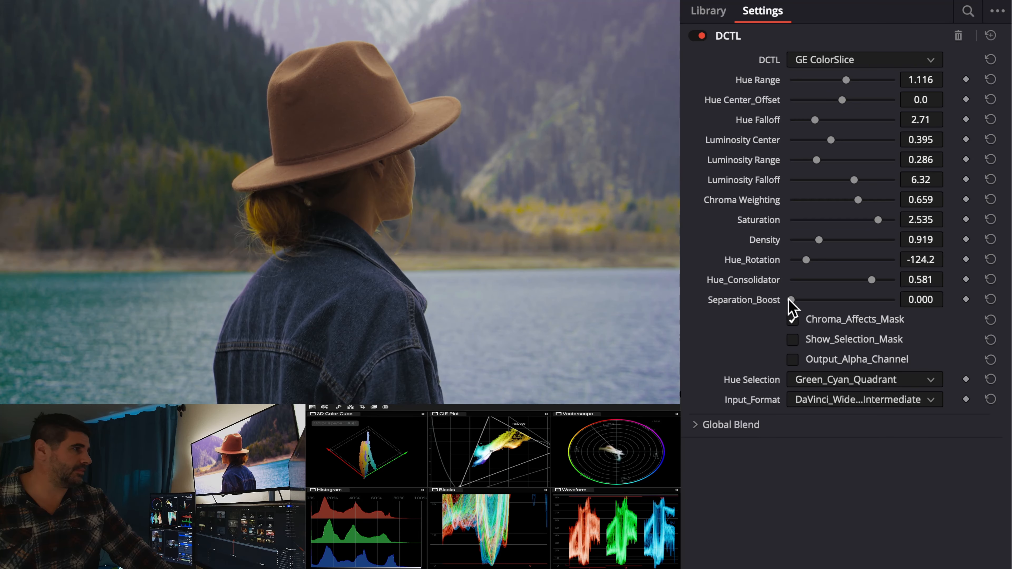
left_click_drag(789, 303, 817, 300)
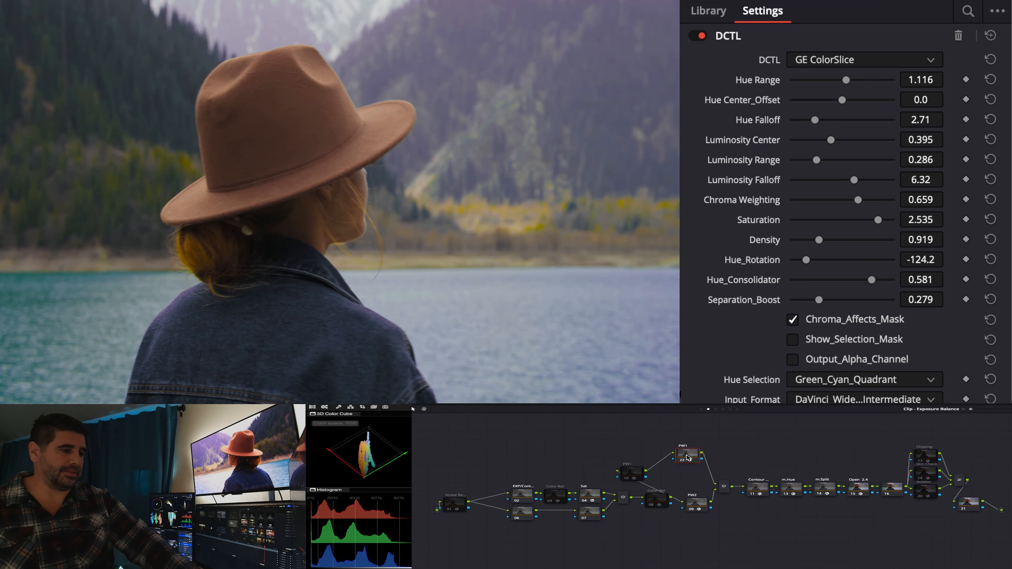
Step: Paste the copied GE ColorSlice grade onto the PW2 node and set its Hue Selection to Red_Yellow_Quadrant
left_click(698, 505)
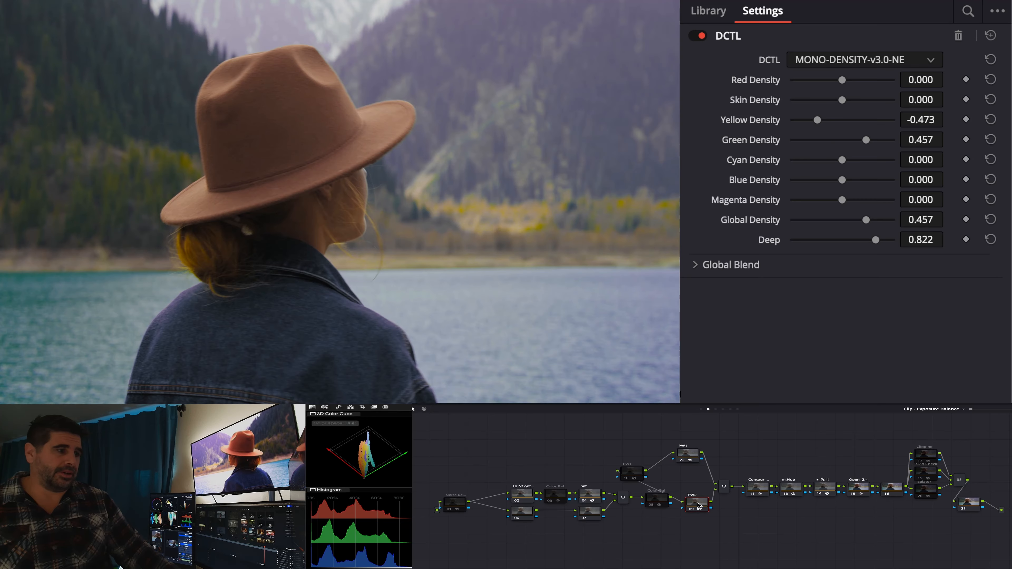
key("ctrl+v")
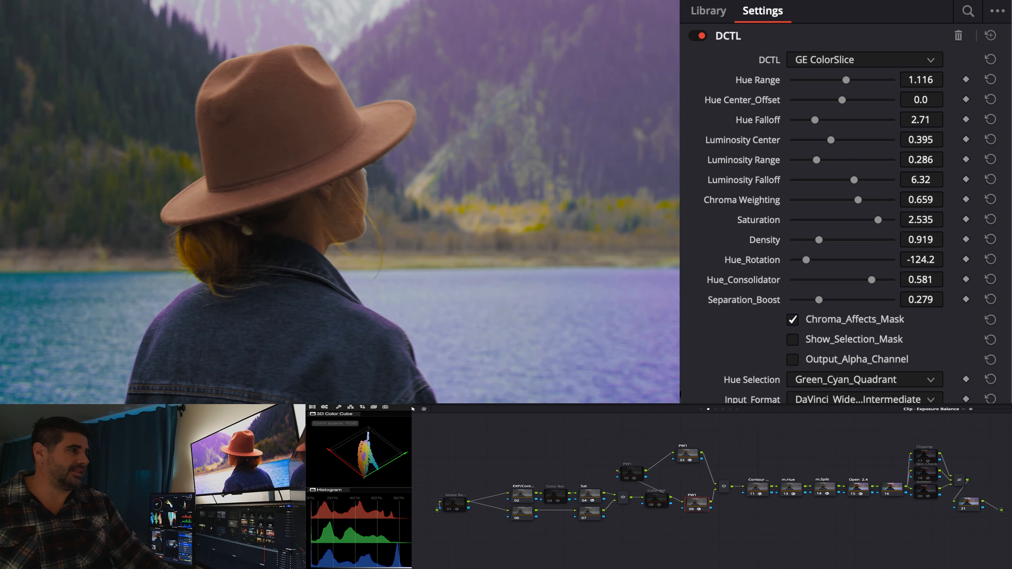
left_click(812, 381)
left_click(816, 384)
left_click(819, 383)
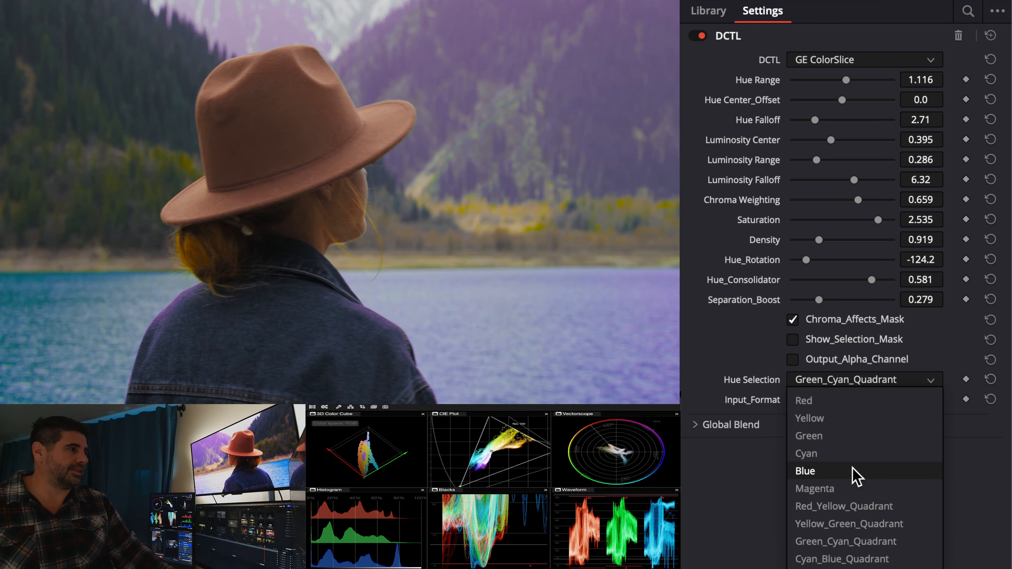
left_click(857, 507)
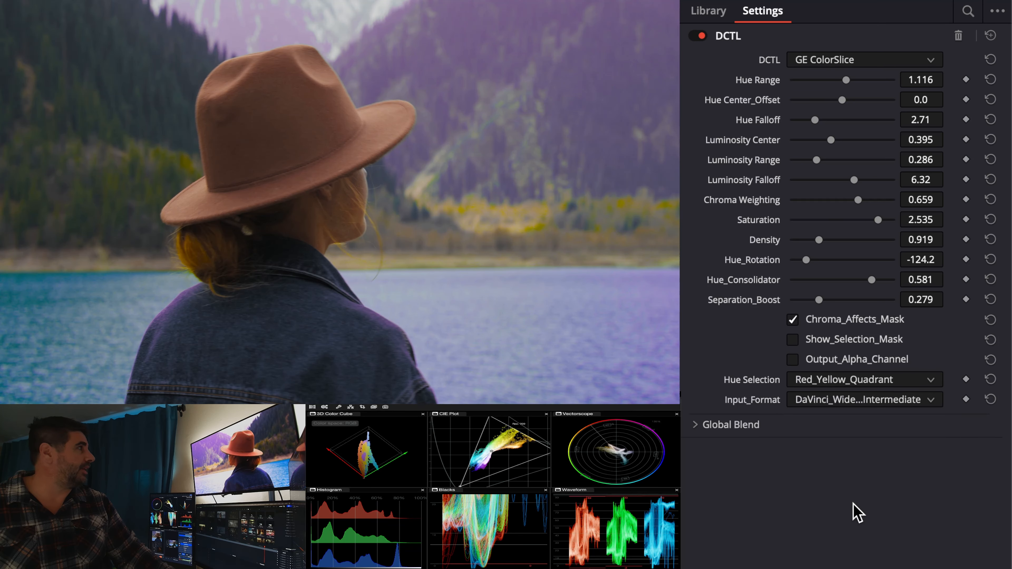
Step: Using the selection mask, reset Hue_Rotation and set Hue Range to about 0.527, Hue Center_Offset to about -12.6 and Hue Falloff to about 2.93
left_click(847, 338)
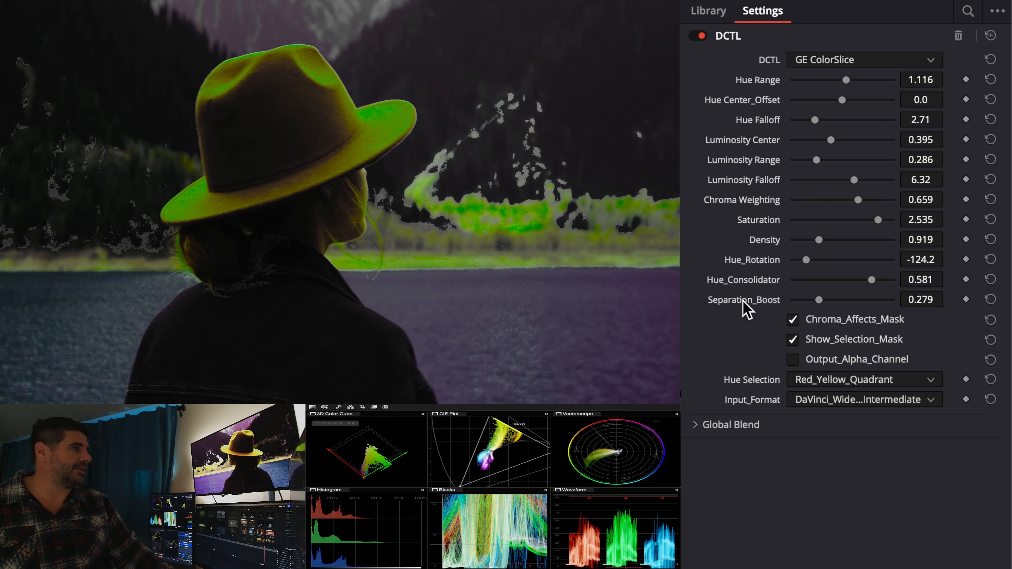
double_click(756, 262)
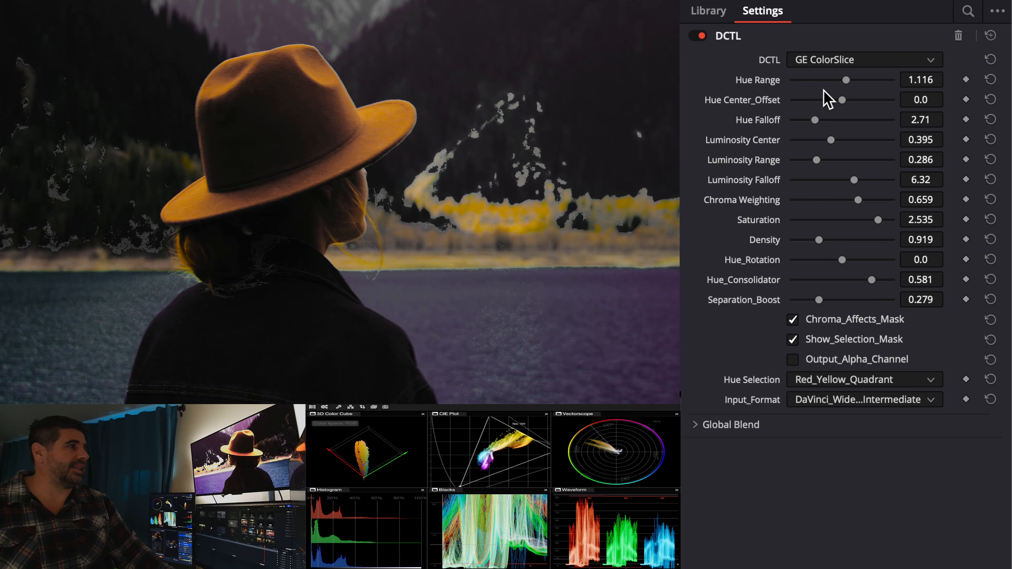
left_click_drag(845, 80, 823, 120)
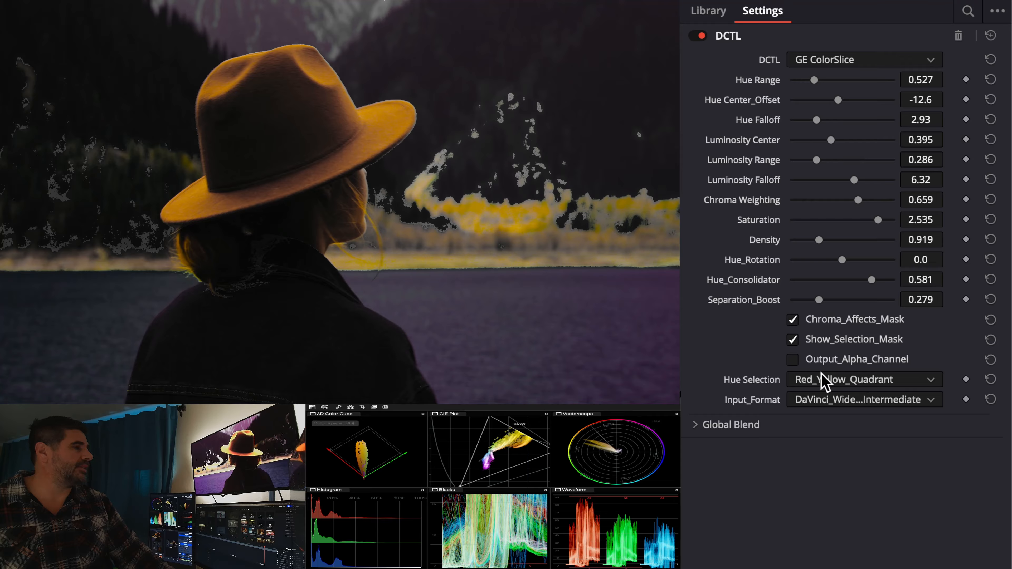
left_click(836, 343)
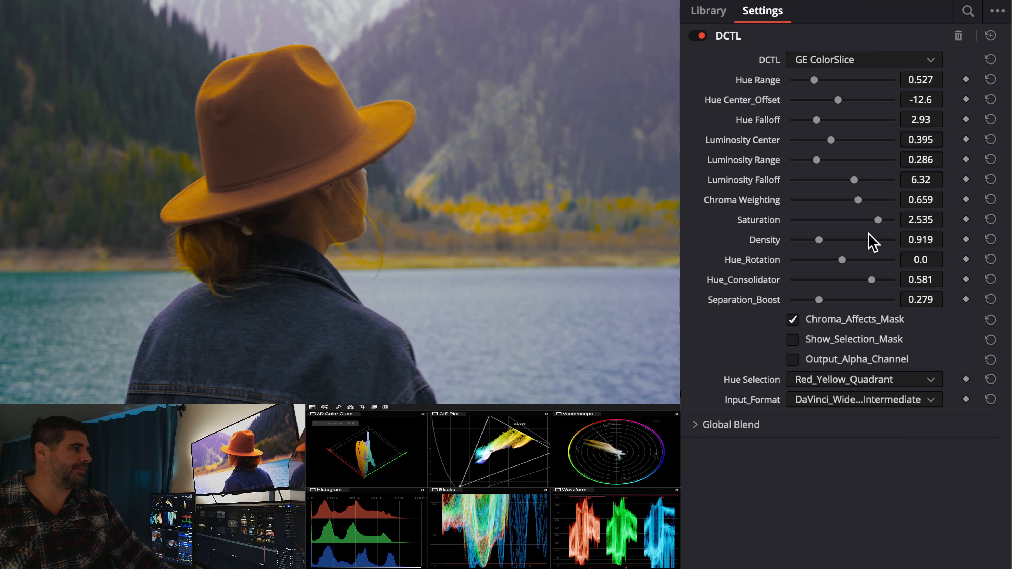
Step: Set Saturation to about 2.814 and Density to about 1.756, toggling the node off and on to compare during the adjustment
mouse_move(877, 222)
left_mouse_down()
mouse_move(843, 220)
mouse_move(876, 222)
mouse_move(862, 220)
left_mouse_up()
left_click_drag(816, 244, 882, 239)
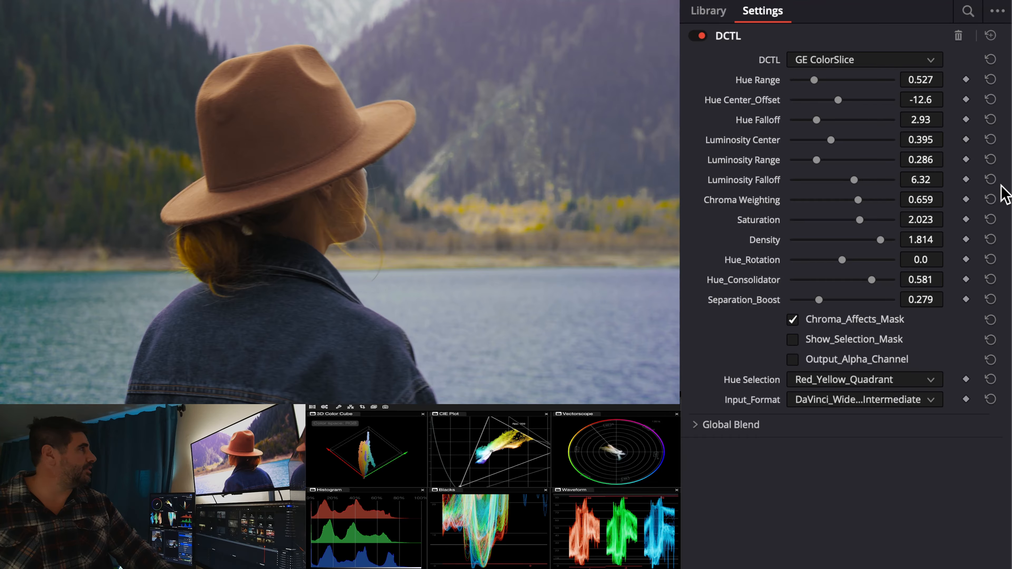
key("super+d")
key("super+d")
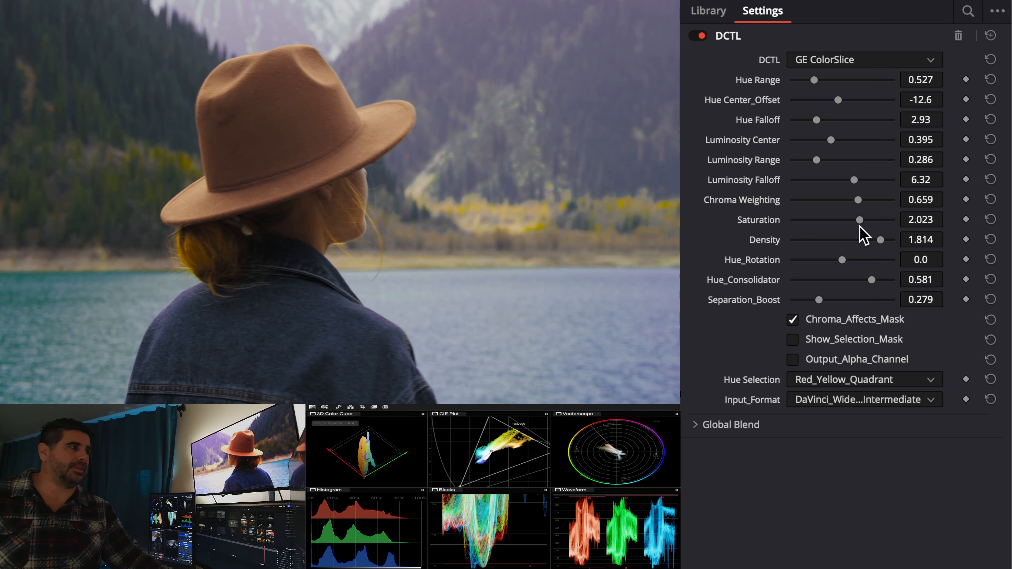
left_click_drag(860, 224, 877, 245)
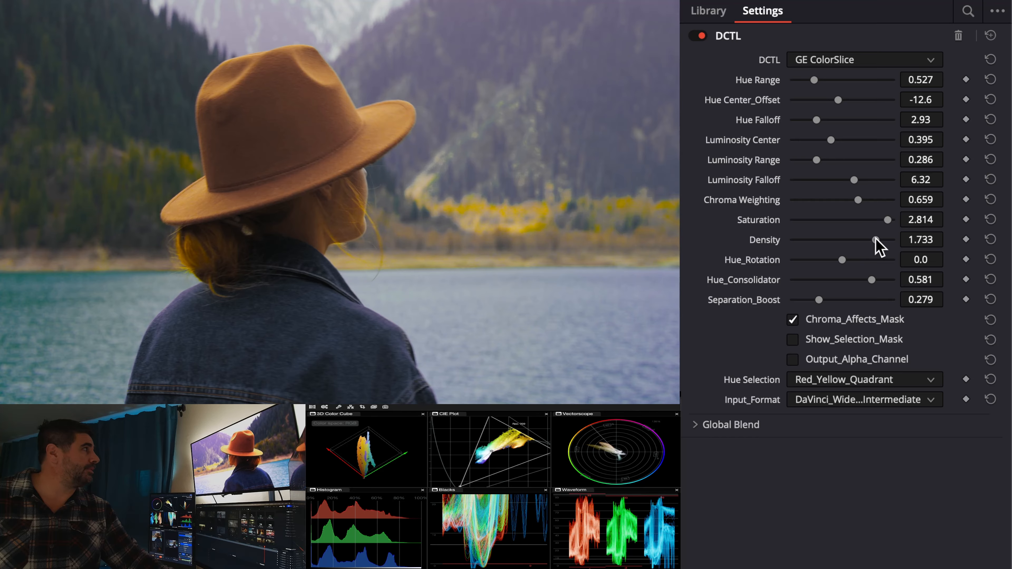
Step: Examine the available Hue Selection and Input_Format options without changing either setting
left_click(857, 385)
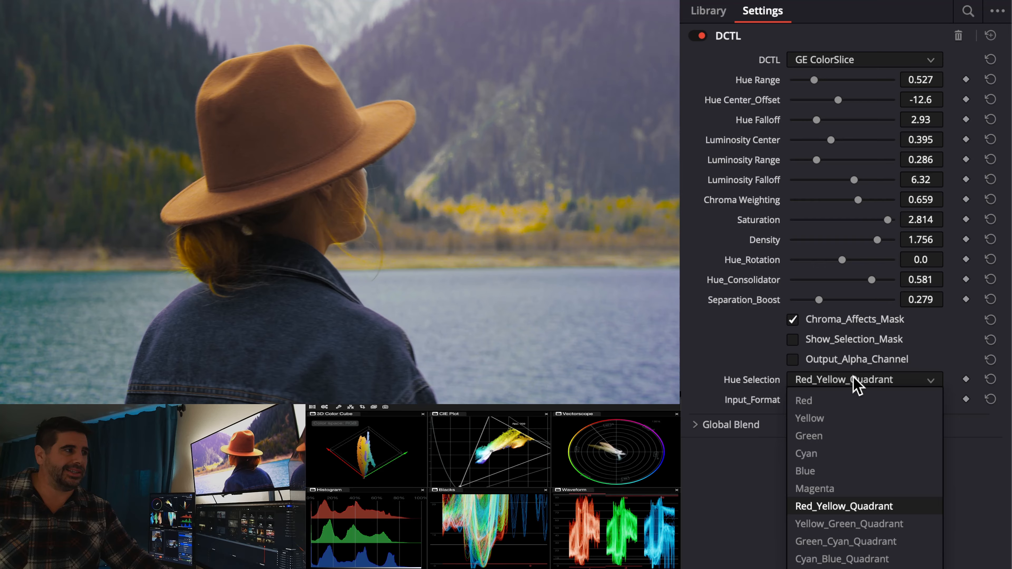
left_click(857, 385)
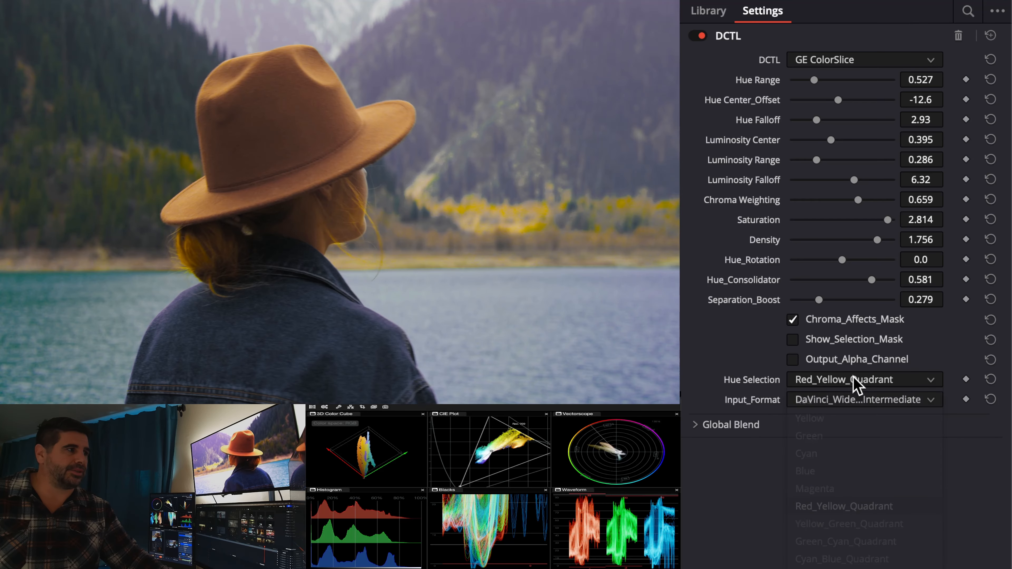
left_click(875, 401)
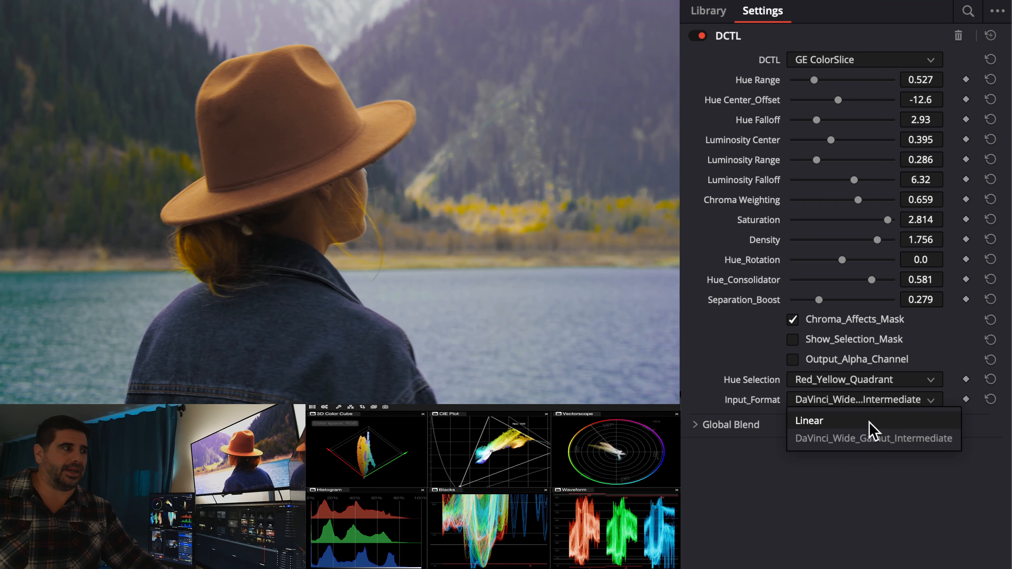
left_click(871, 406)
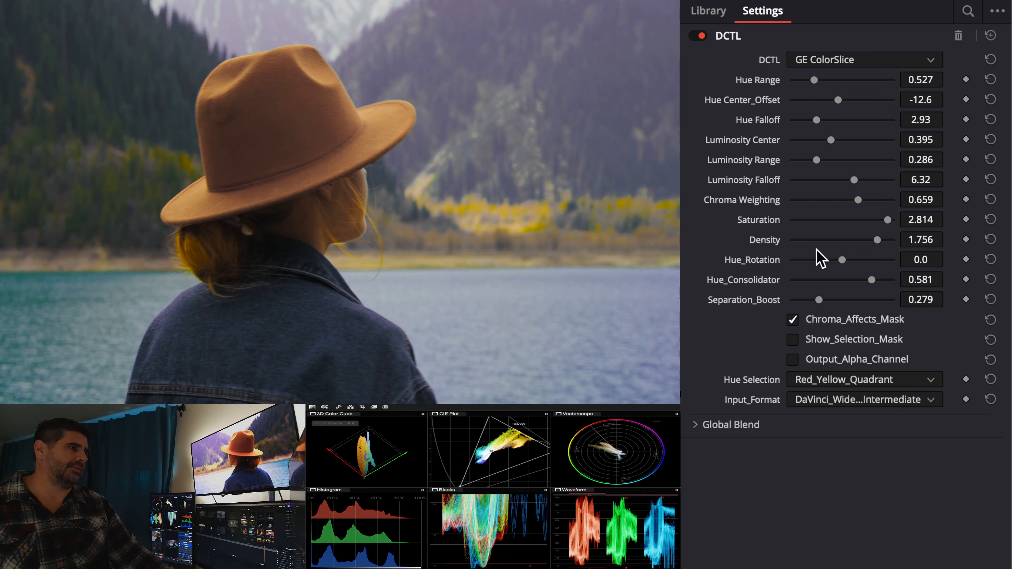
Step: Set Hue_Rotation to about -12.6, Hue_Consolidator to about -0.395 and Chroma Weighting to about 0.581, and turn Chroma_Affects_Mask off after comparing both states
left_click_drag(844, 260, 826, 299)
mouse_move(859, 202)
left_mouse_down()
mouse_move(820, 218)
mouse_move(889, 211)
mouse_move(822, 208)
mouse_move(850, 204)
left_mouse_up()
left_click(835, 319)
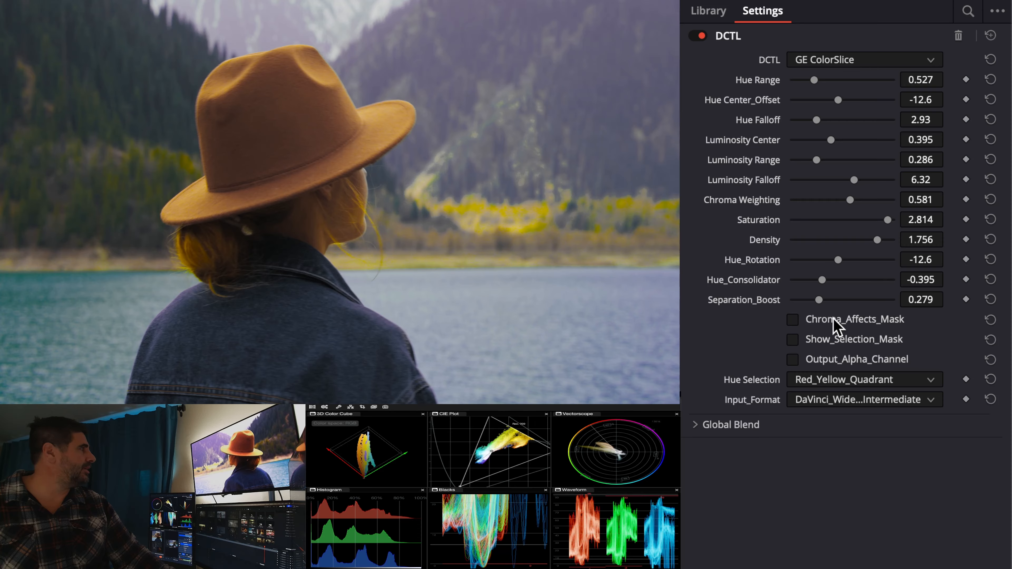
left_click(836, 324)
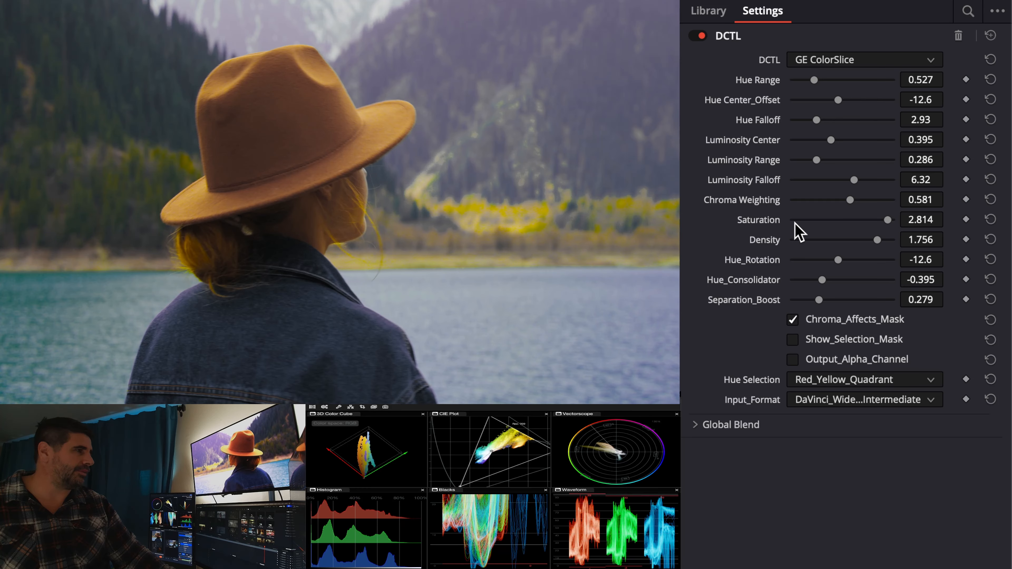
left_click(827, 327)
left_click(827, 327)
left_click(827, 327)
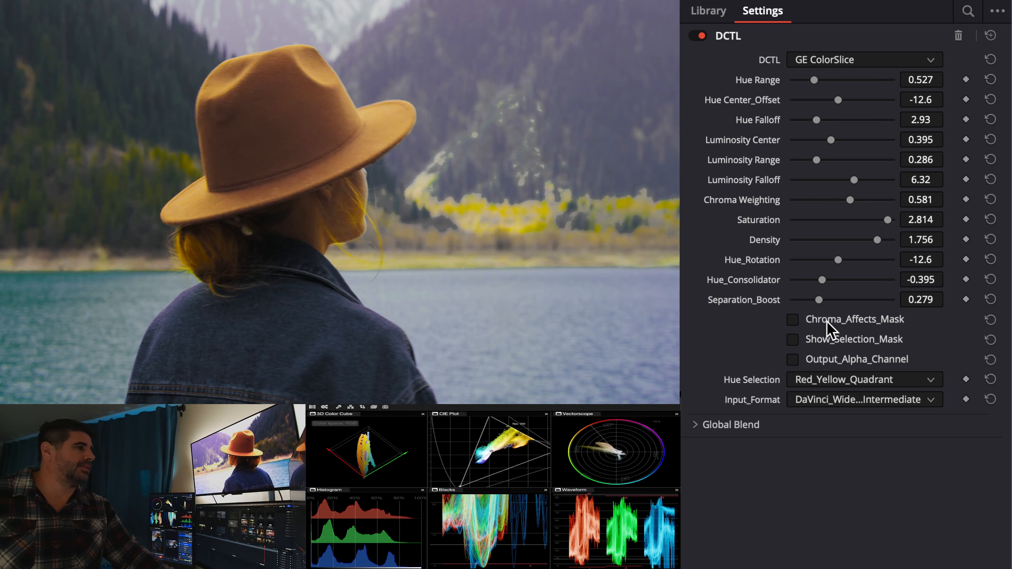
Step: Reset Saturation, Density, Hue_Rotation, Hue_Consolidator and Separation_Boost to their defaults and enable Output_Alpha_Channel
double_click(761, 221)
double_click(764, 241)
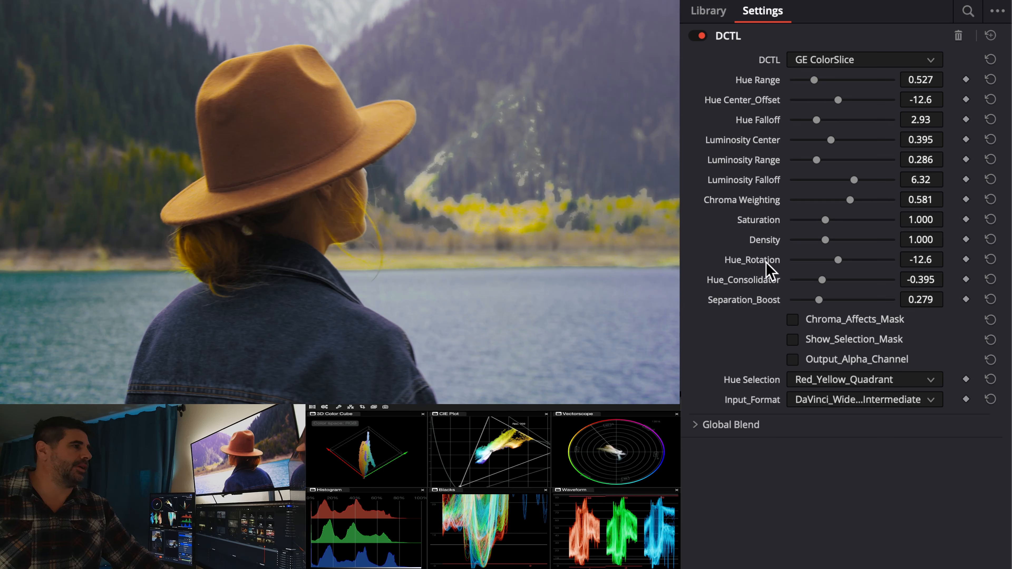
double_click(764, 261)
double_click(764, 279)
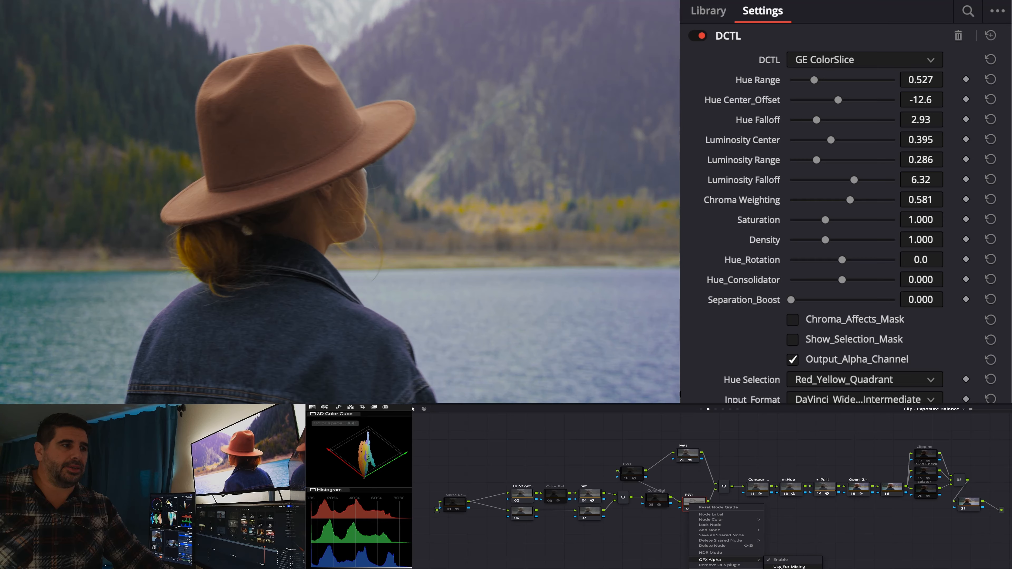
Step: Try Use For Mixing for the node's OFX alpha, show the selection mask, and switch Use For Mixing off again
left_click(778, 567)
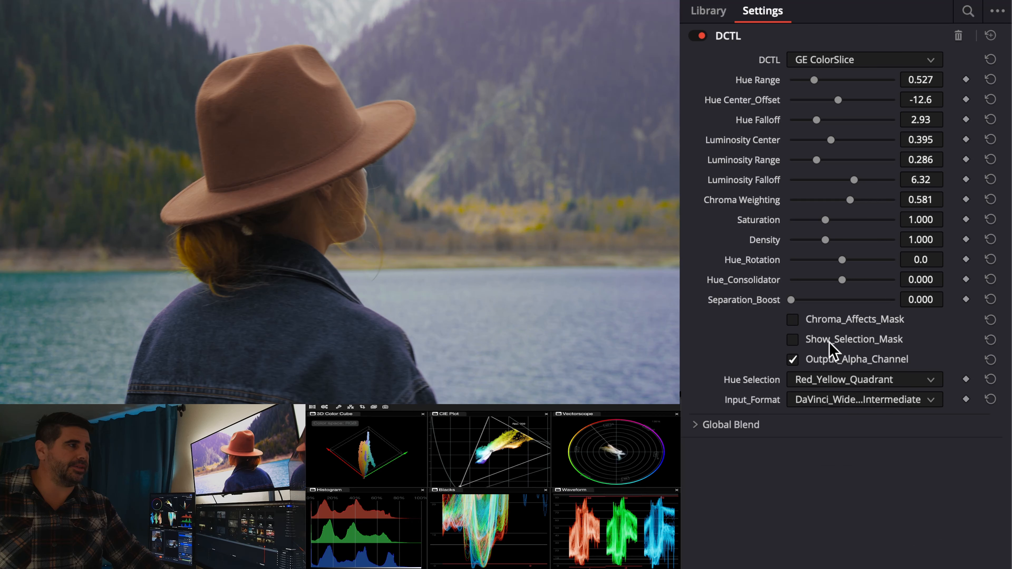
left_click(828, 341)
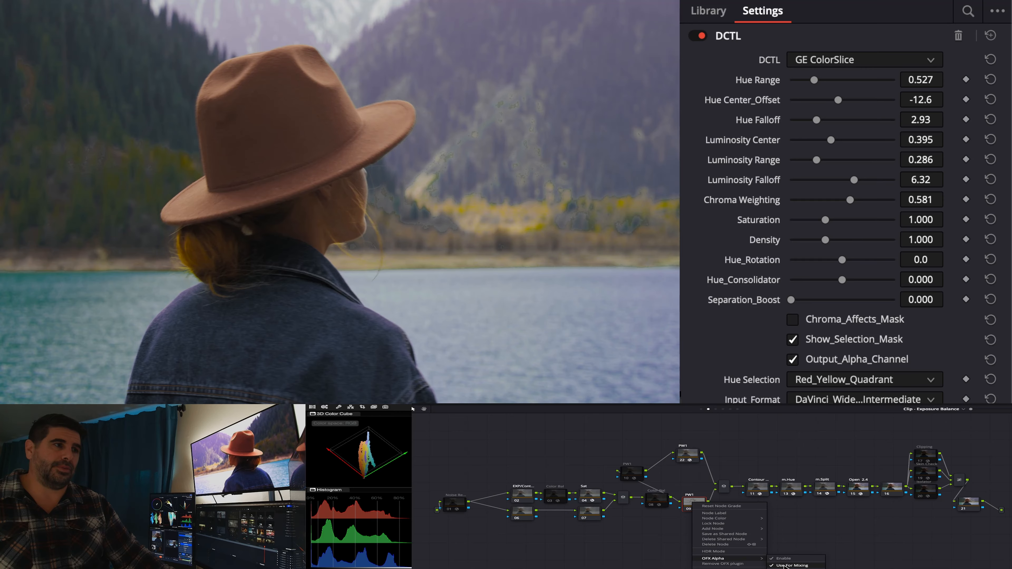
left_click(784, 566)
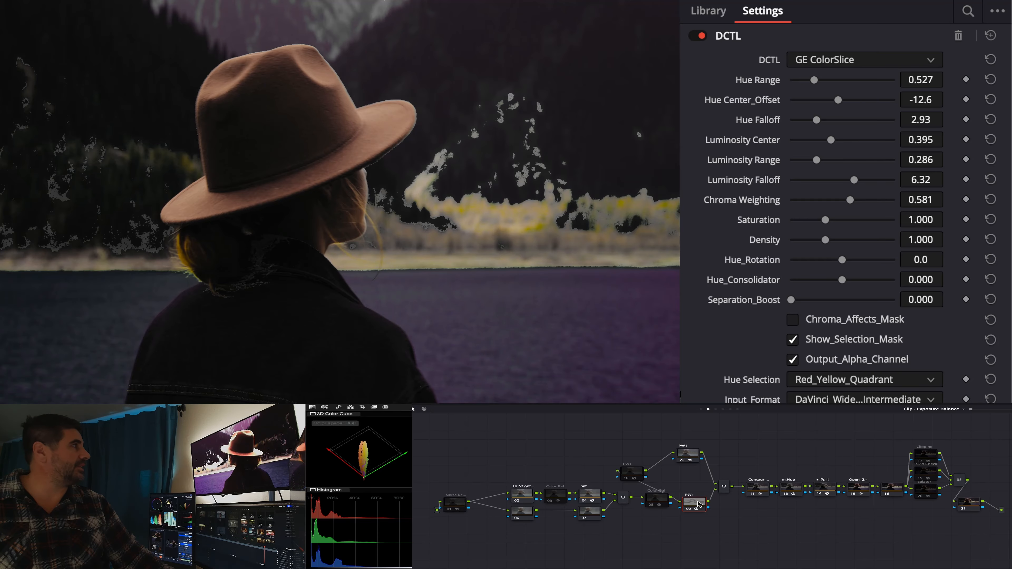
Step: Move the lower PW1 node aside, add a new node beside it and feed the new node's key from the PW1 alpha output
left_click_drag(700, 503, 690, 516)
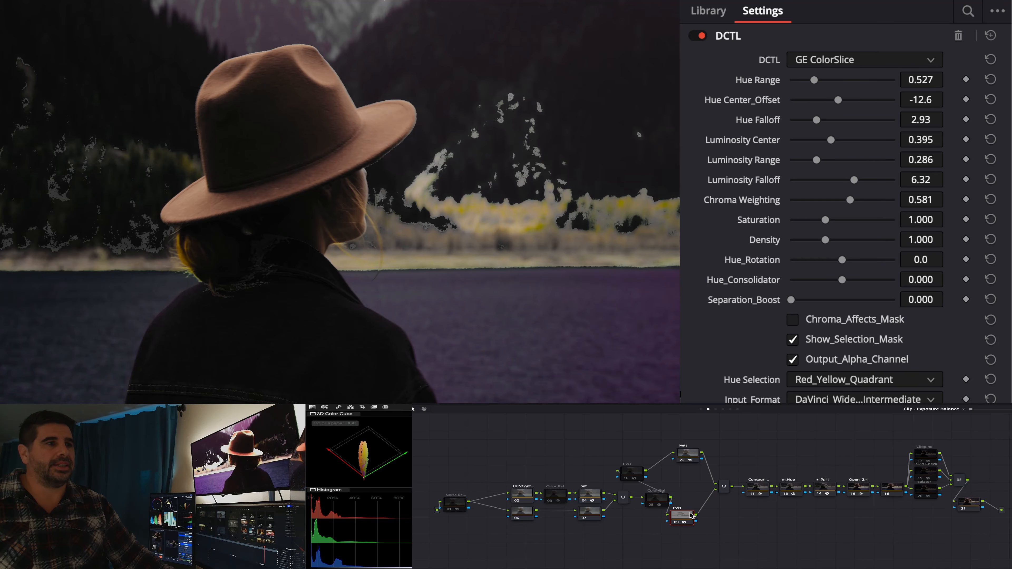
right_click(722, 513)
mouse_move(745, 525)
left_click(847, 525)
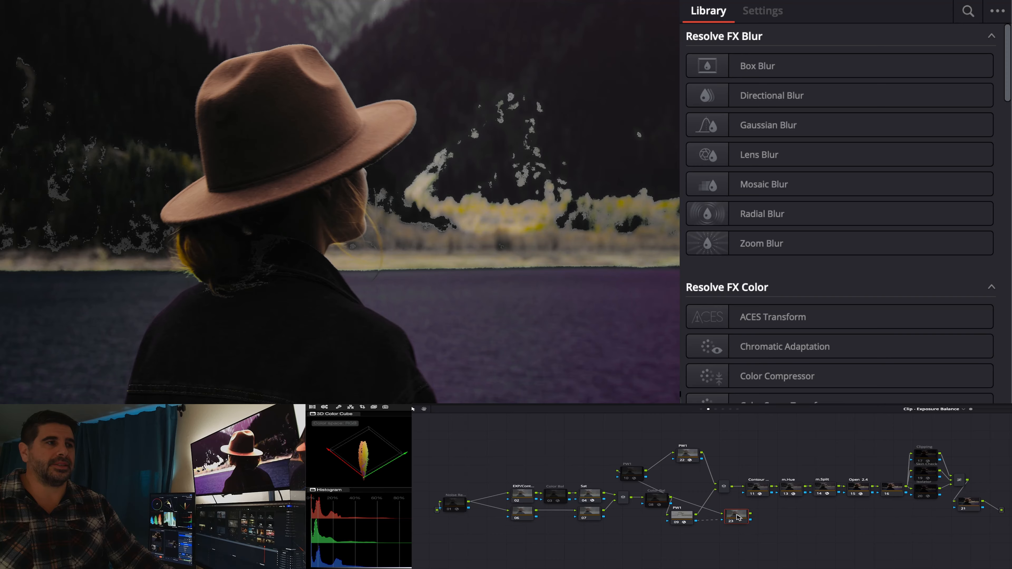
left_click_drag(736, 515, 728, 518)
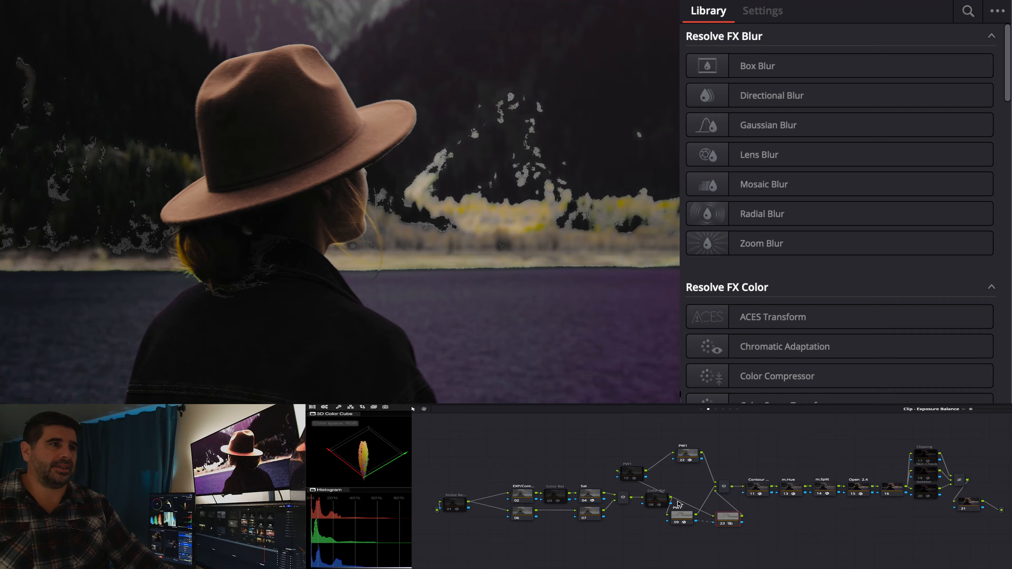
Step: Select the node feeding the parallel branches, nudge it slightly and clean up the node graph layout
left_click(657, 501)
left_click_drag(657, 501, 657, 496)
right_click(684, 482)
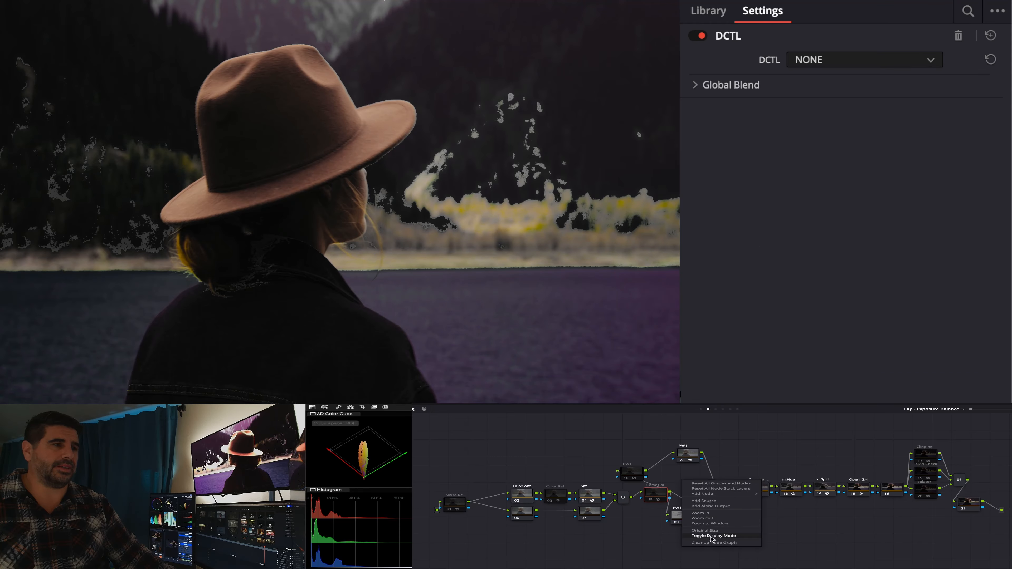
left_click(722, 543)
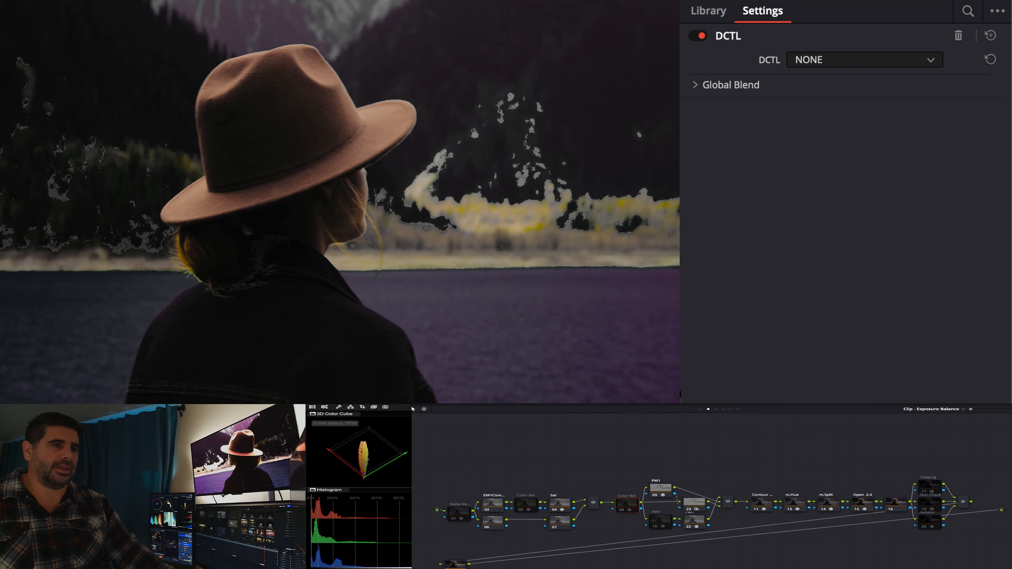
Step: Delete the stray node below the main node chain and nudge the key-fed node beside the upper PW1 node
left_click_drag(459, 567, 462, 568)
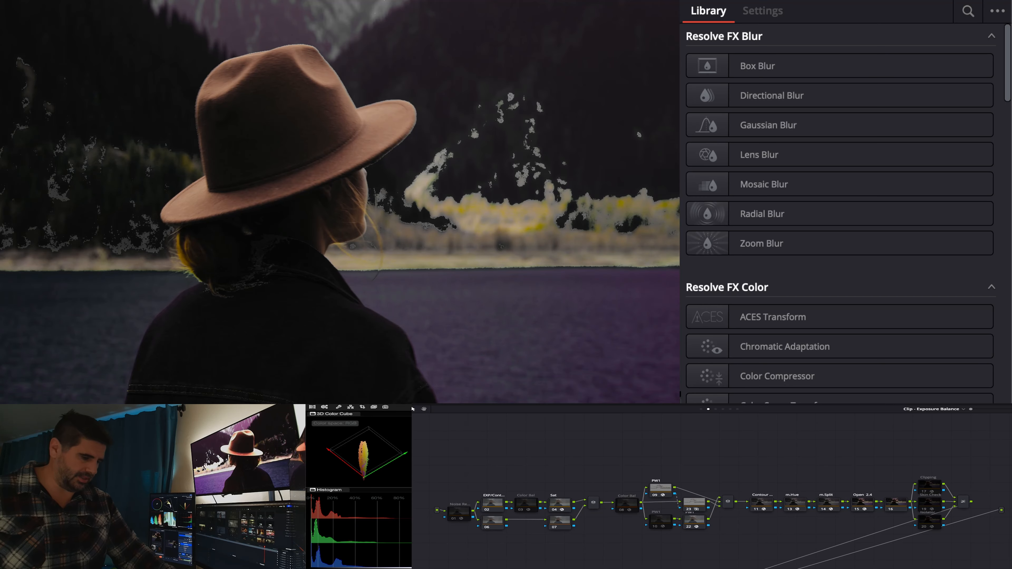
key("Delete")
left_click_drag(686, 500, 683, 499)
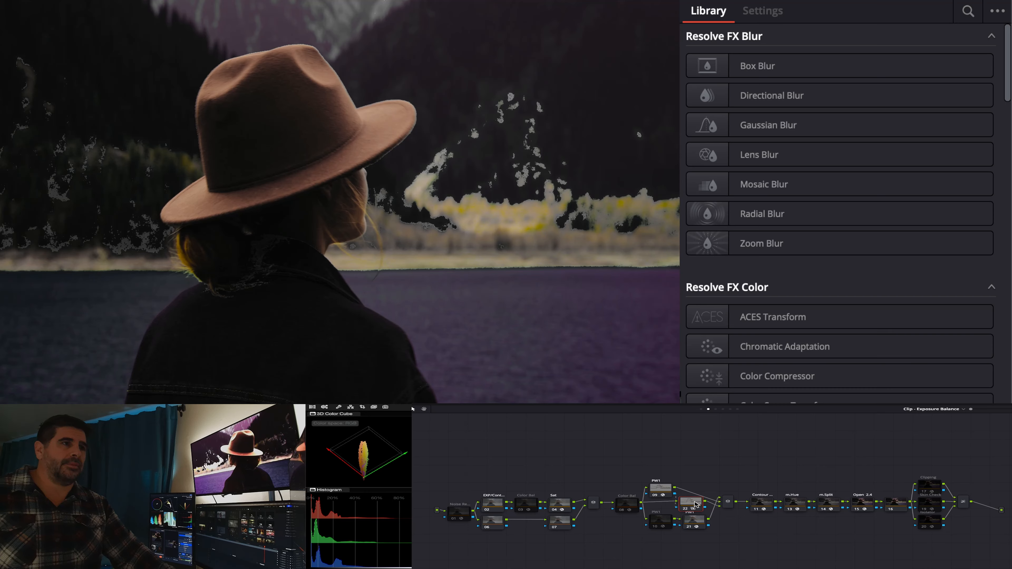
Step: Set the upper PW1 node's Hue Range to 0.439 and warm the colour balance in the key-fed node
left_click(660, 488)
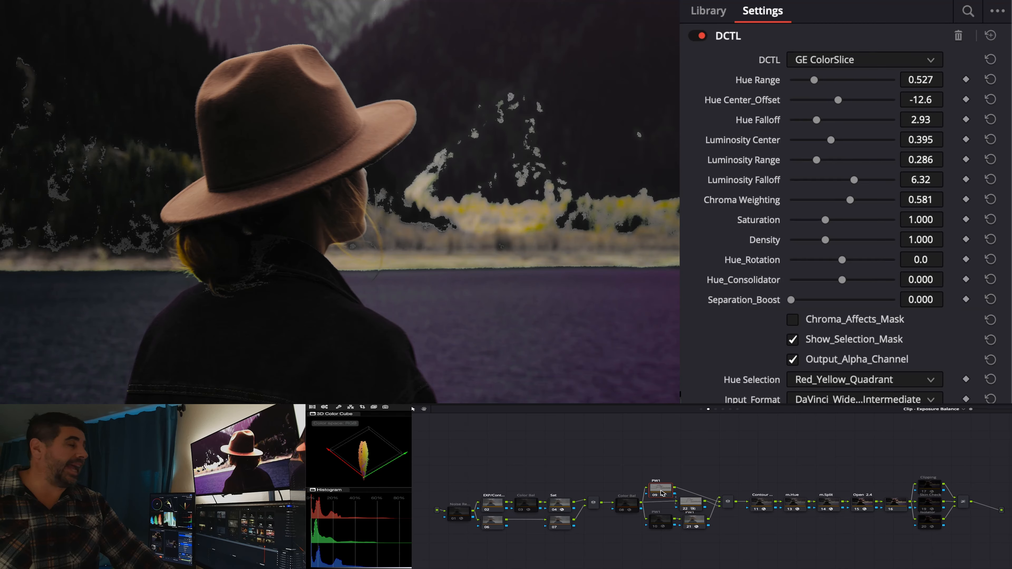
mouse_move(814, 79)
left_mouse_down()
mouse_move(825, 81)
mouse_move(809, 82)
left_mouse_up()
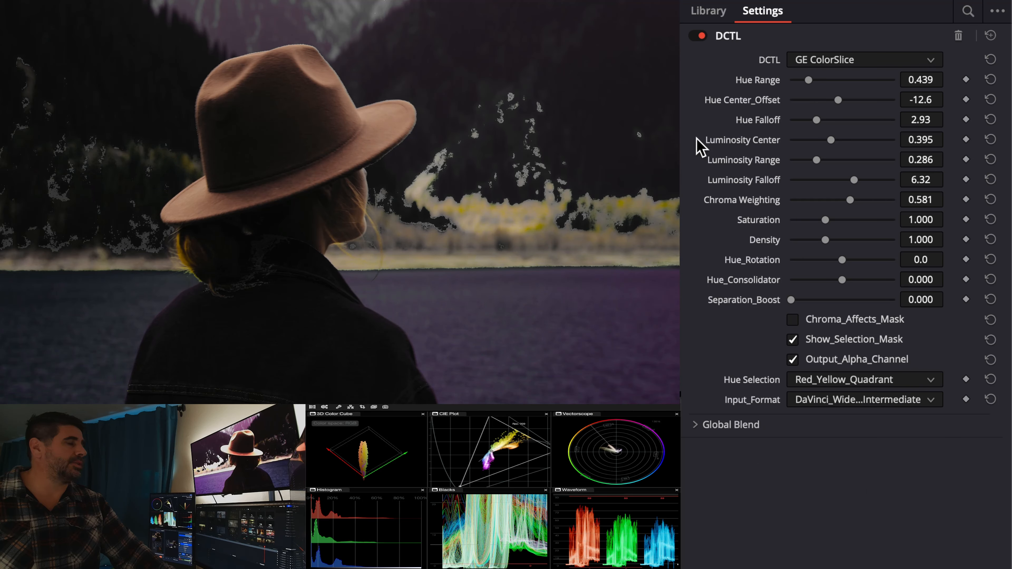
left_click(703, 482)
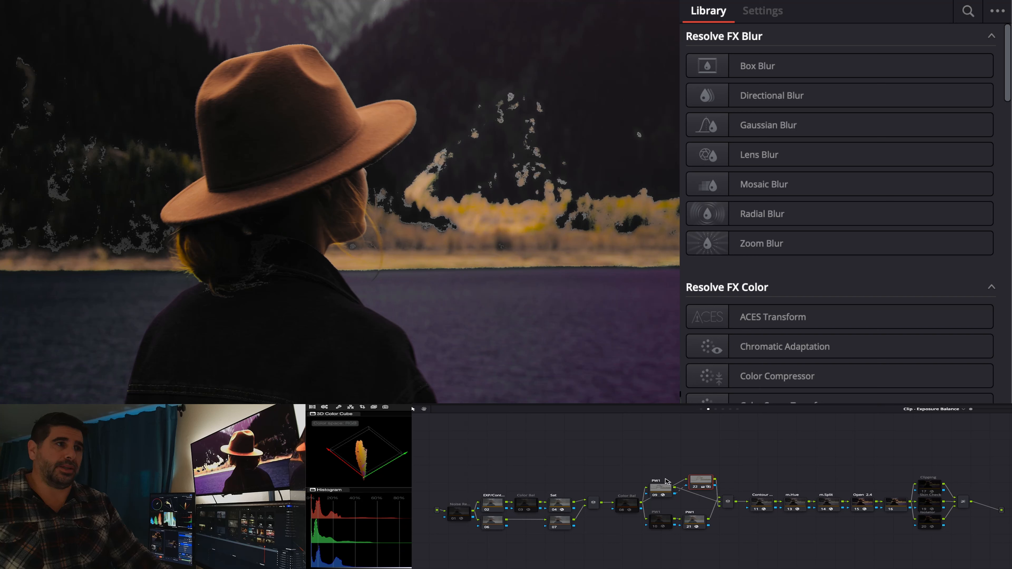
Step: Turn off Show_Selection_Mask on the upper PW1 node and shift the key-fed node's colour balance toward a pinkish red
right_click(668, 487)
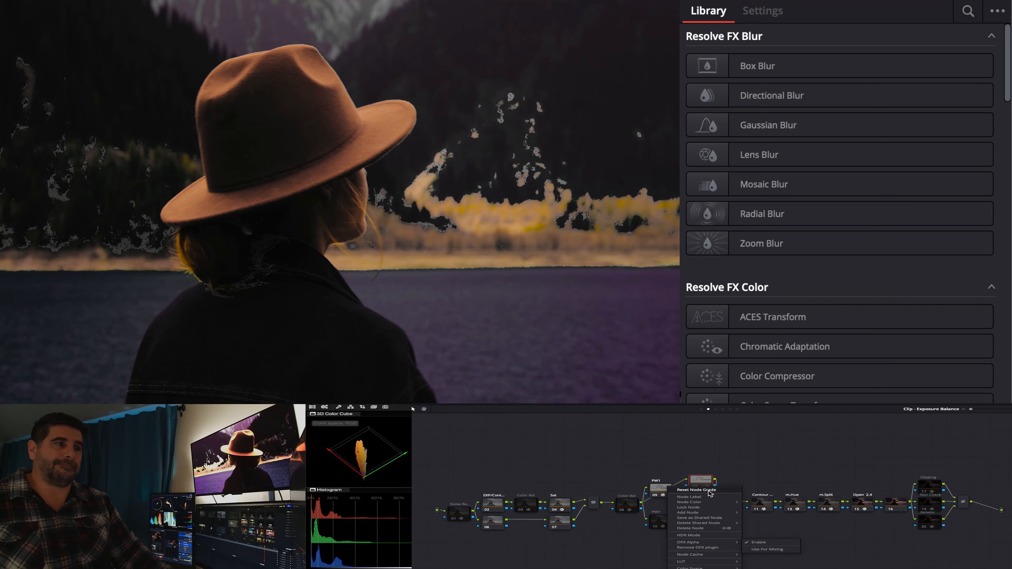
left_click(665, 490)
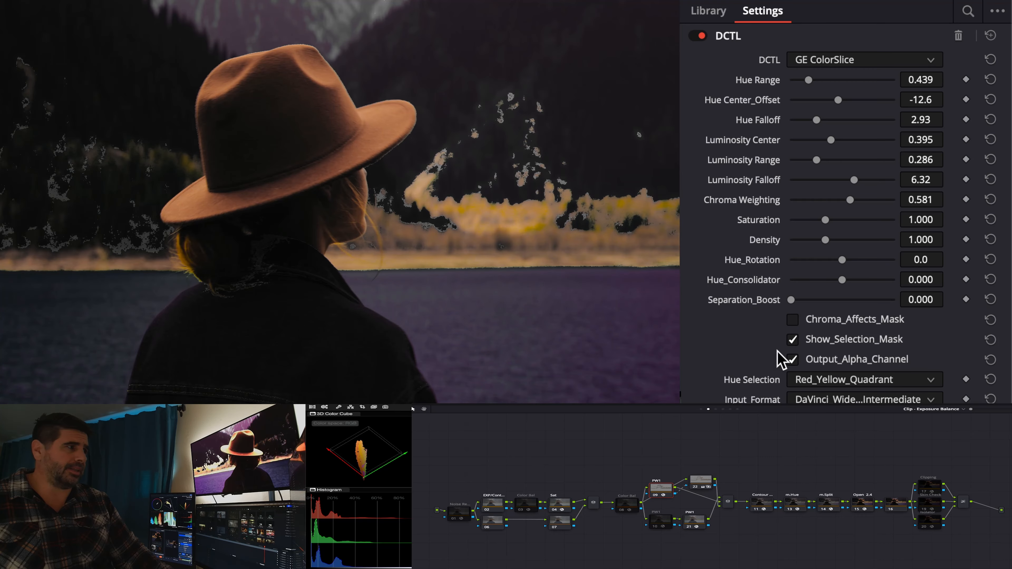
left_click(884, 340)
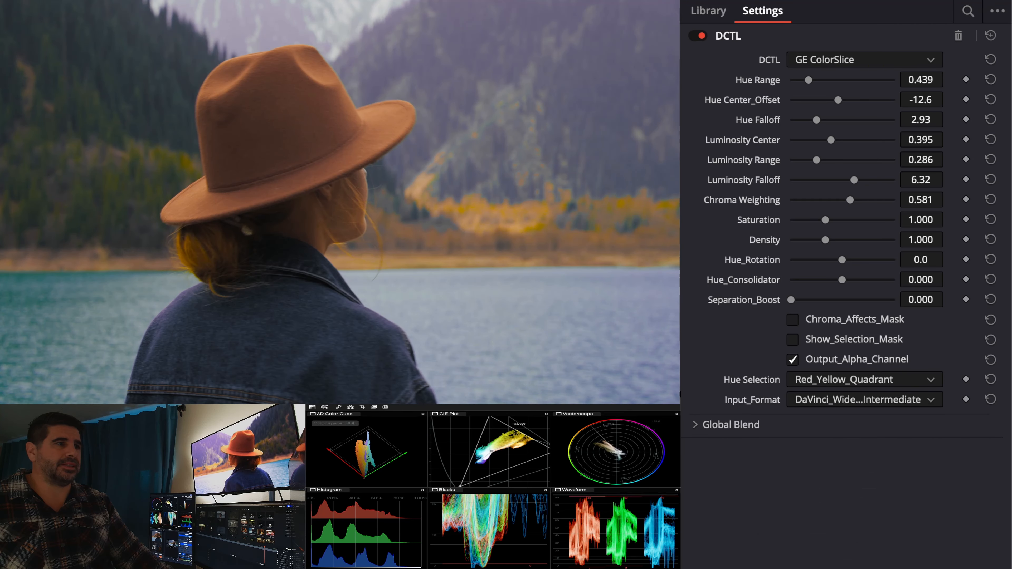
left_click(710, 481)
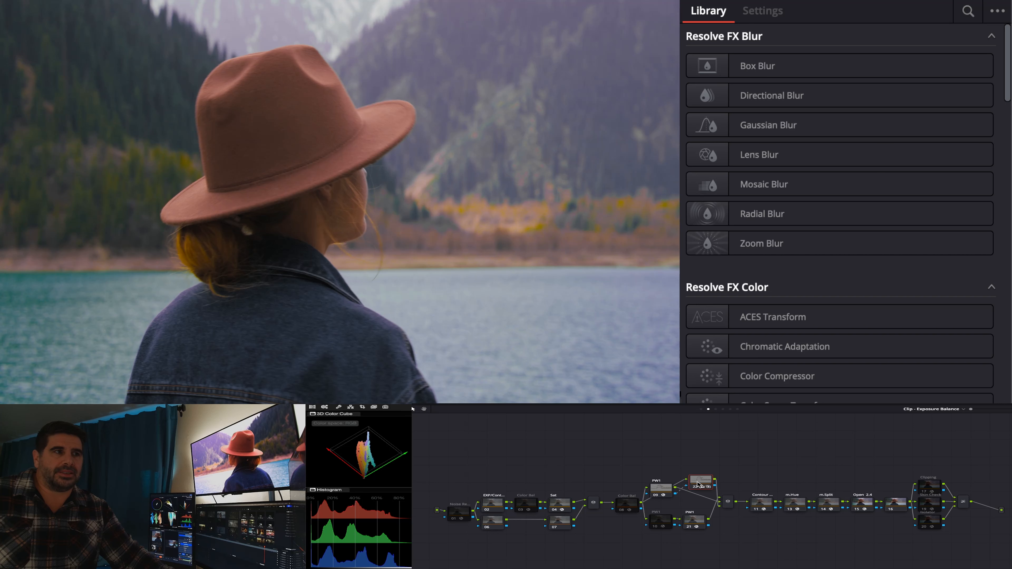
Step: Show the upper PW1 node's selection mask to check the keyed area, and hide it again
left_click(665, 492)
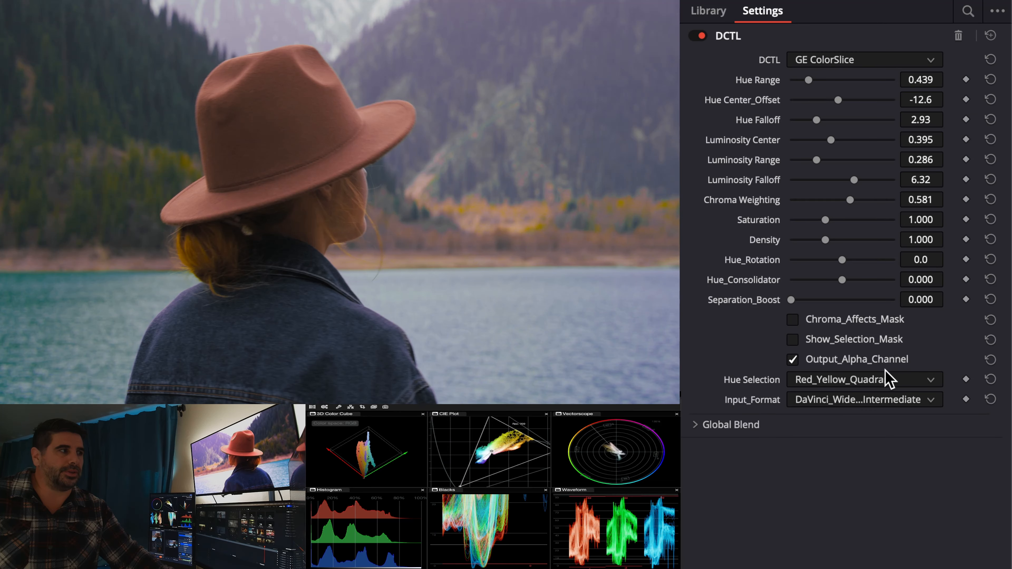
left_click(875, 342)
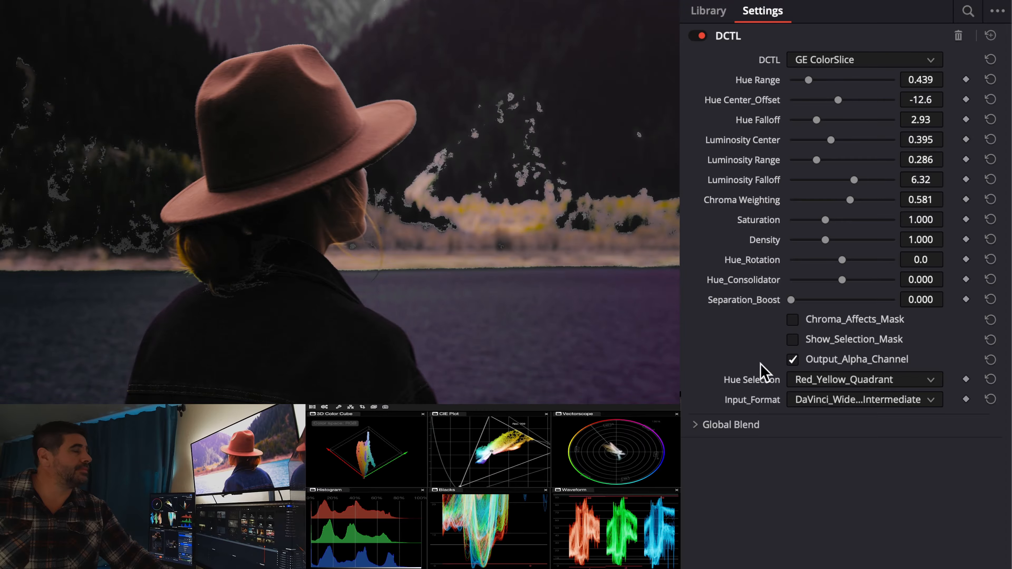
left_click(792, 339)
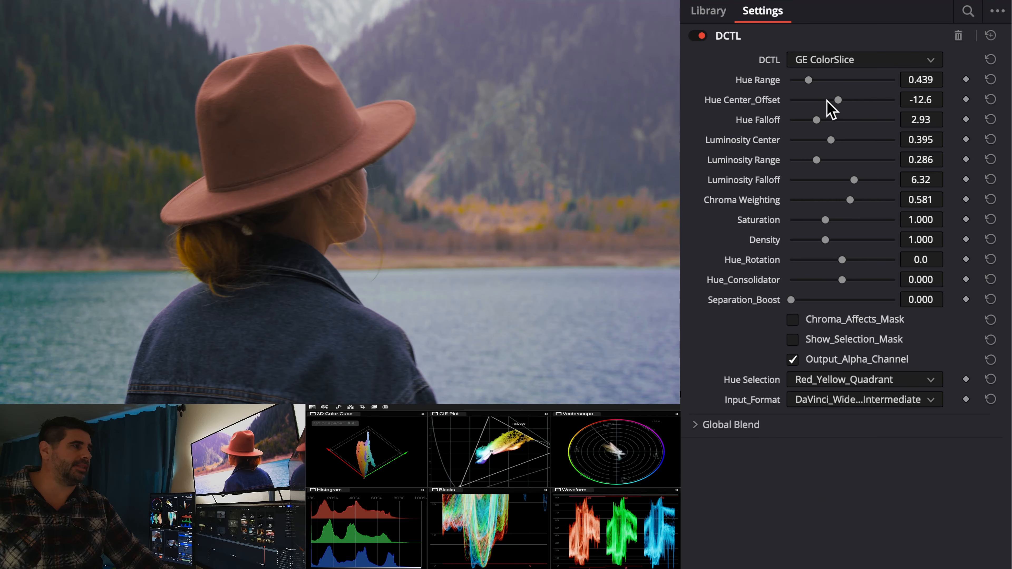
Step: Set the upper PW1 node's Hue Falloff to 3.67, check the key-fed node and return to PW1
mouse_move(817, 120)
left_mouse_down()
mouse_move(876, 117)
mouse_move(828, 128)
left_mouse_up()
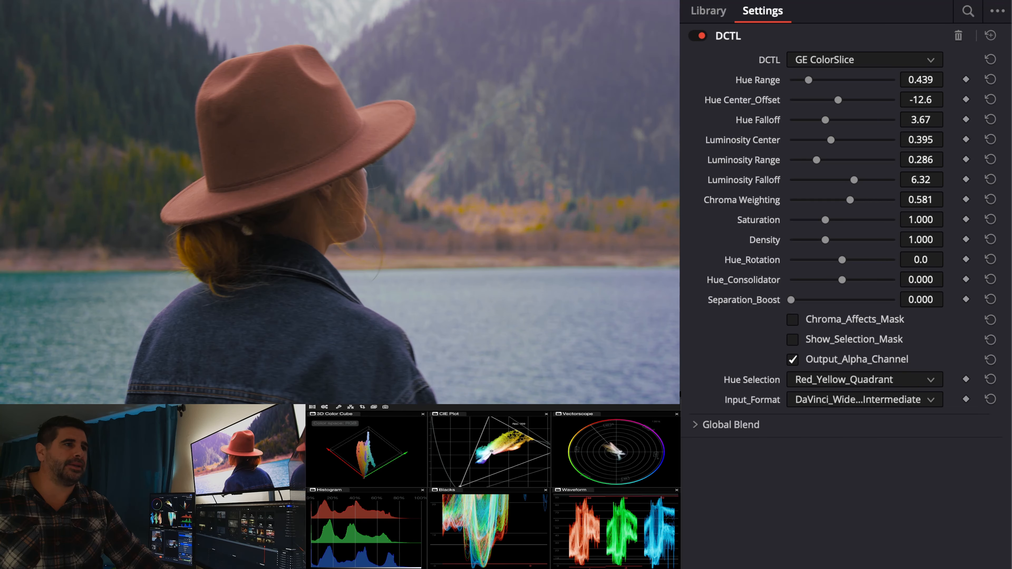
left_click(701, 481)
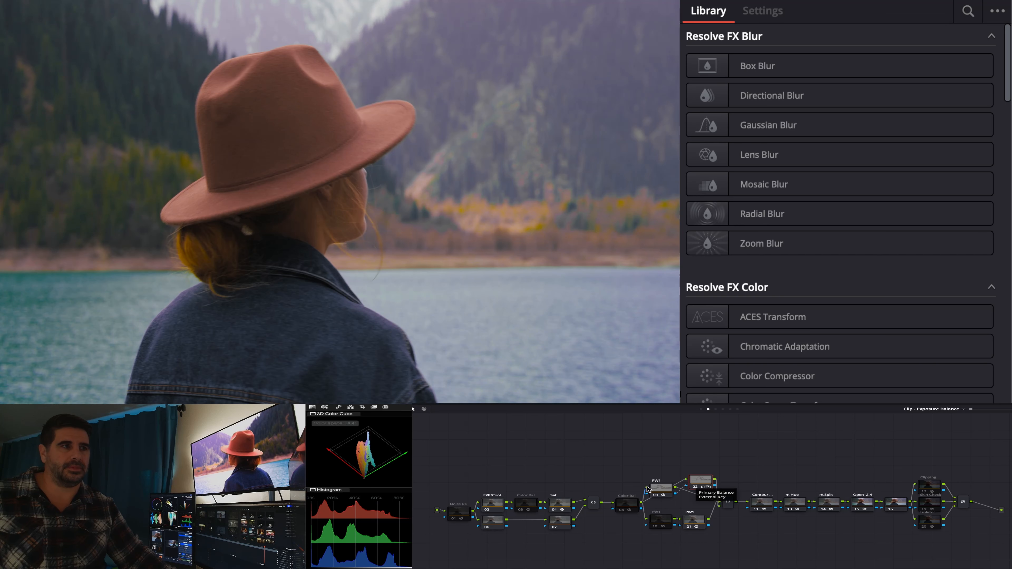
left_click(657, 489)
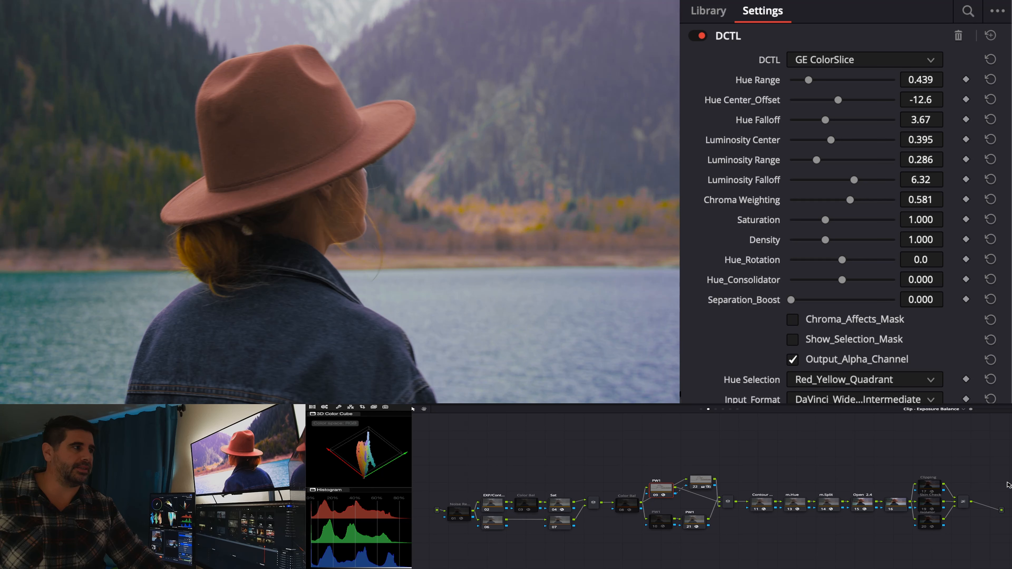